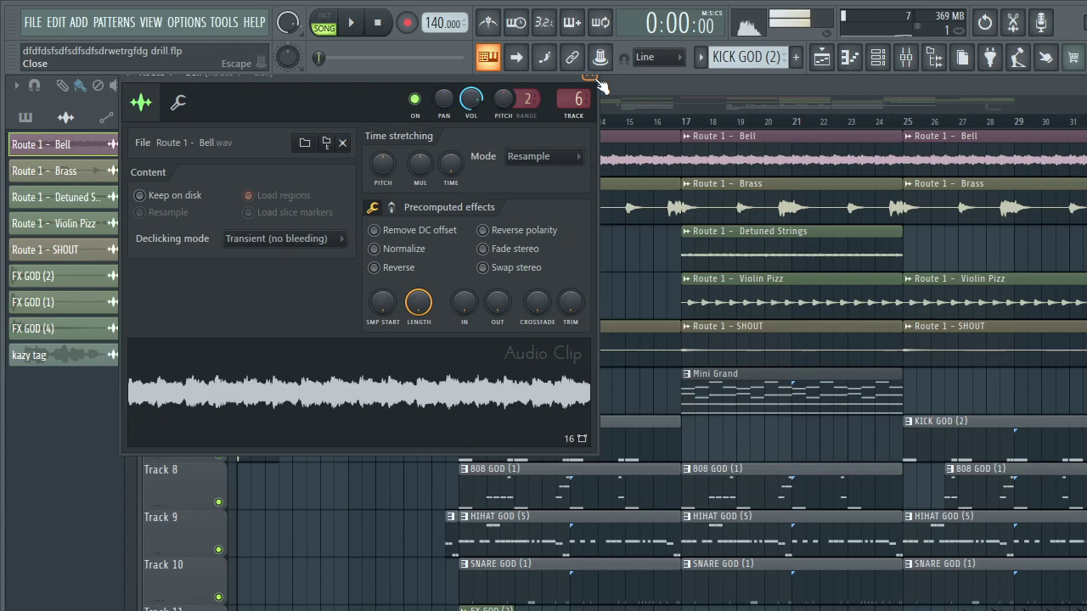
- Close the Bell clip's settings and examine the Brass audio clip's channel settings on Track 2
{"action": "left_click", "coordinate": [592, 76]}
{"action": "double_click", "coordinate": [555, 223]}
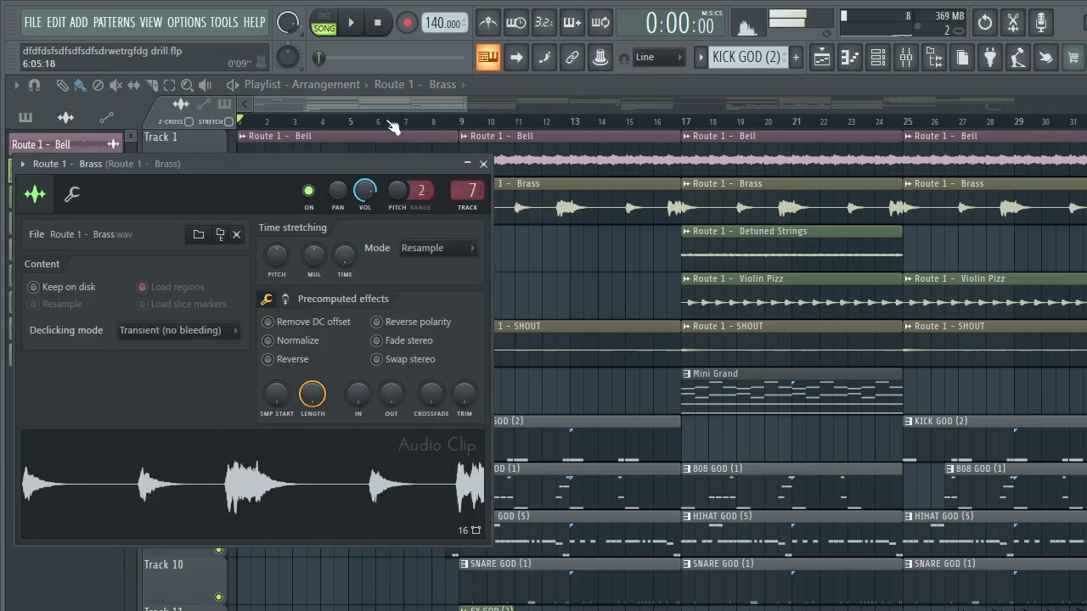
{"action": "key", "text": "Escape"}
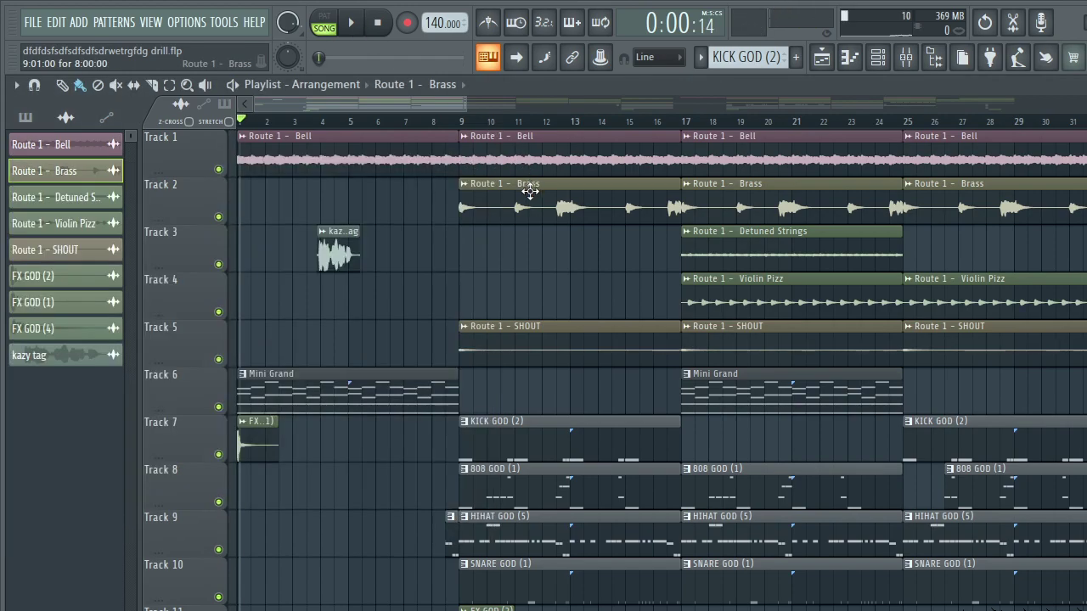
{"action": "double_click", "coordinate": [470, 213]}
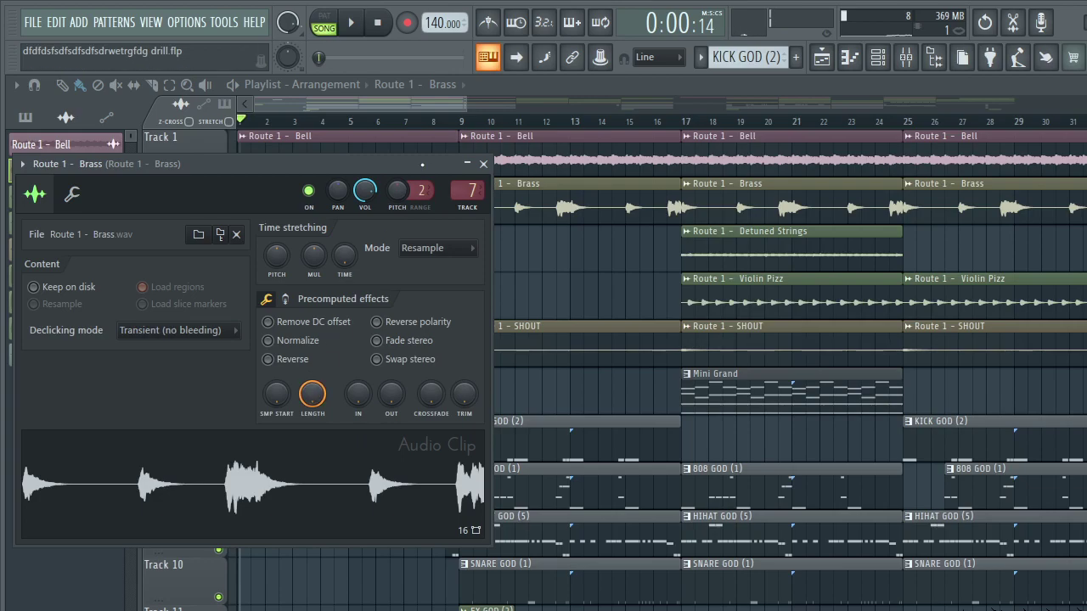
{"action": "left_click", "coordinate": [485, 163]}
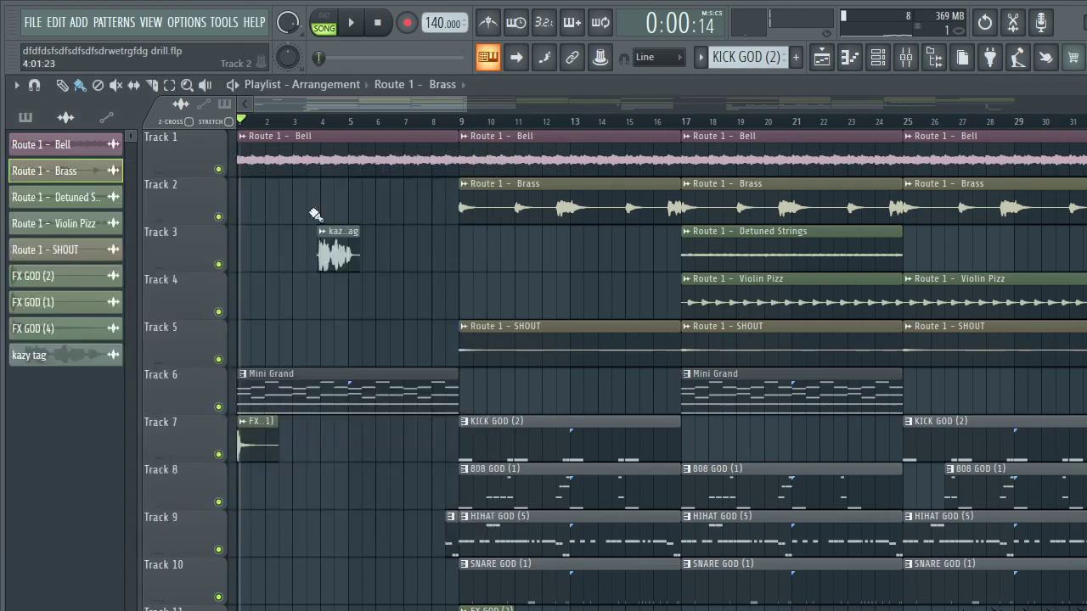
- Solo the Brass track, switch the solo to Track 3, and play back the Detuned Strings part
{"action": "right_click", "coordinate": [220, 217]}
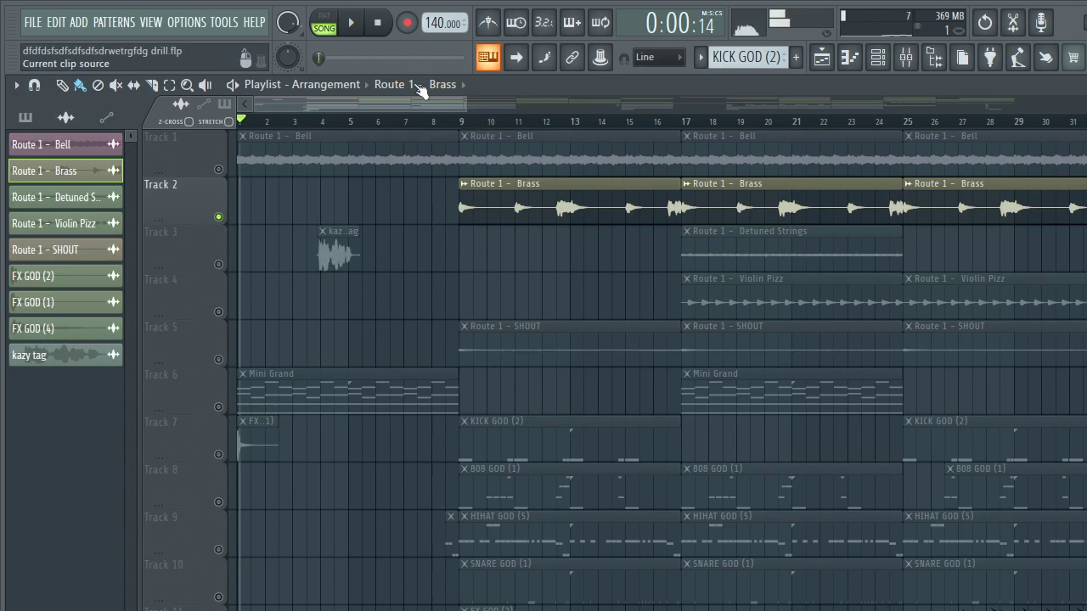
{"action": "right_click", "coordinate": [218, 265]}
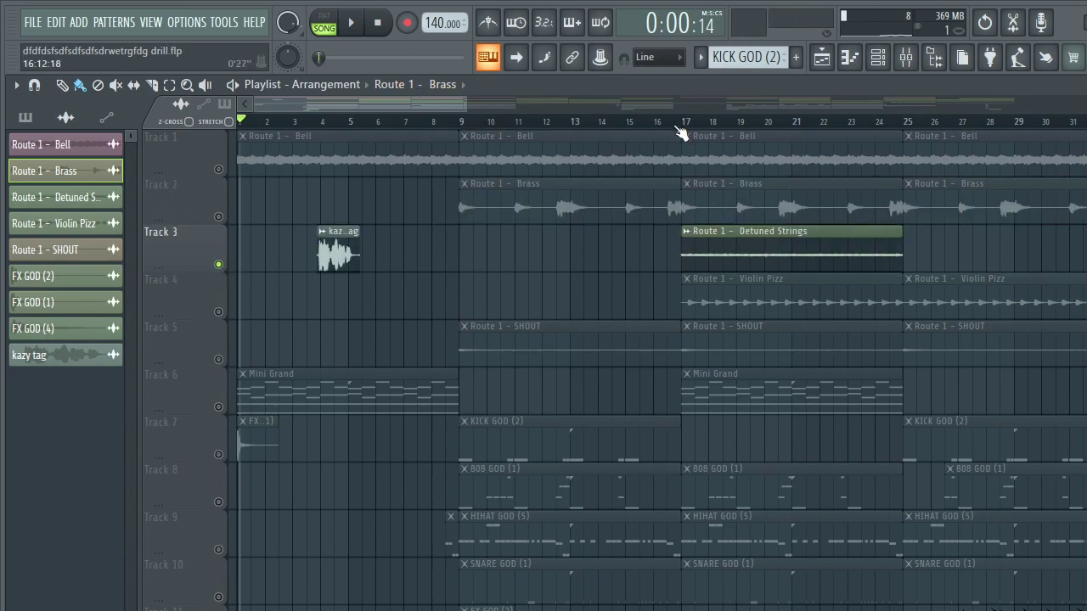
{"action": "left_click", "coordinate": [351, 23]}
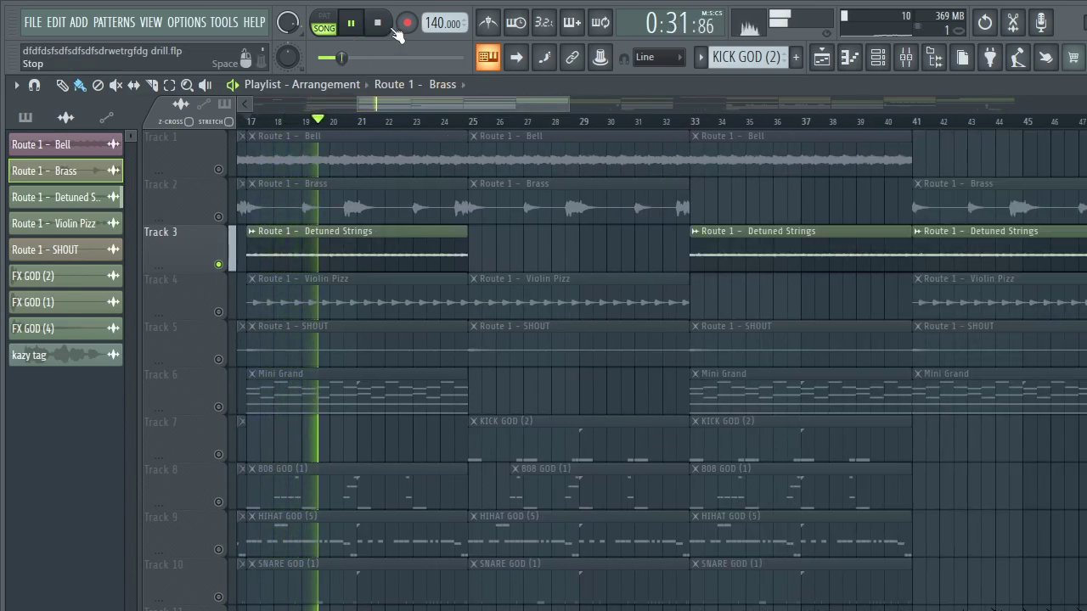
{"action": "left_click", "coordinate": [353, 25]}
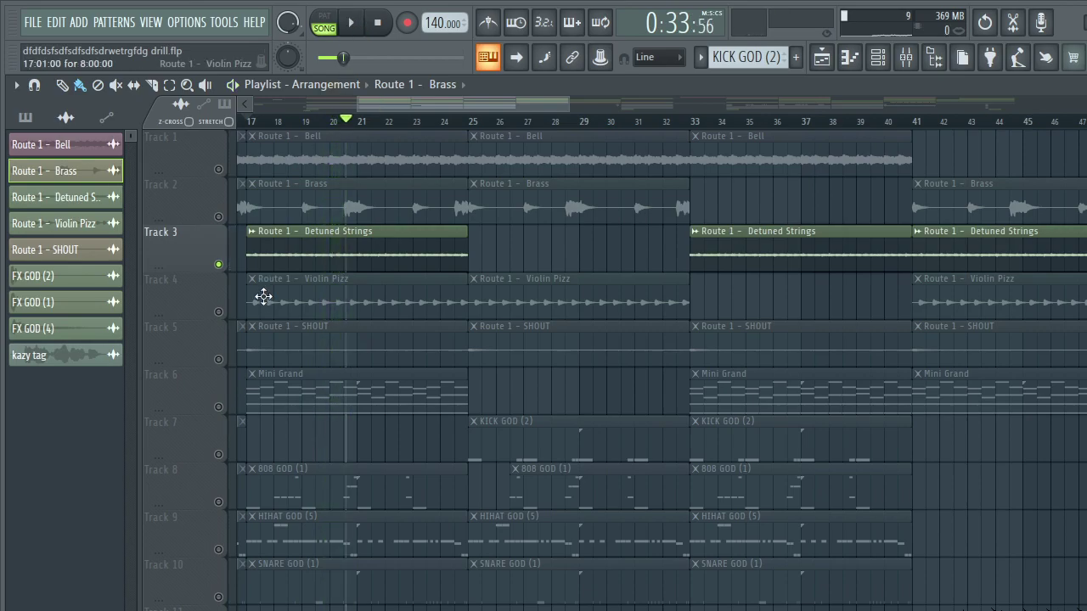
- Solo and play the Violin Pizz track from bar 17, and do the same for the SHOUT track from bar 9
{"action": "right_click", "coordinate": [220, 313]}
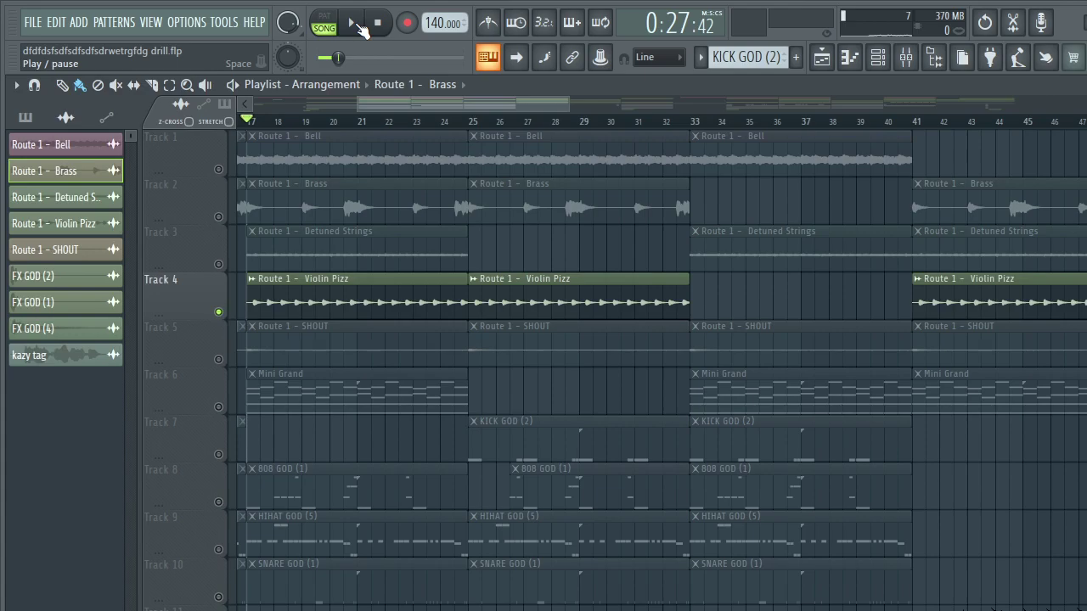
{"action": "scroll", "coordinate": [304, 129], "scroll_direction": "down", "scroll_amount": 4}
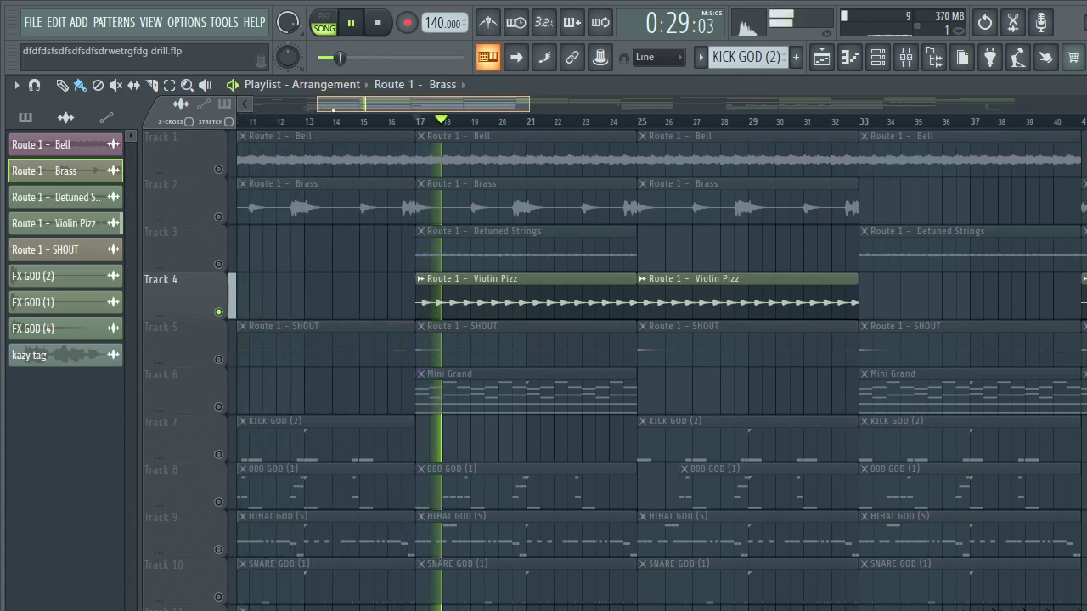
{"action": "scroll", "coordinate": [304, 129], "scroll_direction": "down", "scroll_amount": 3}
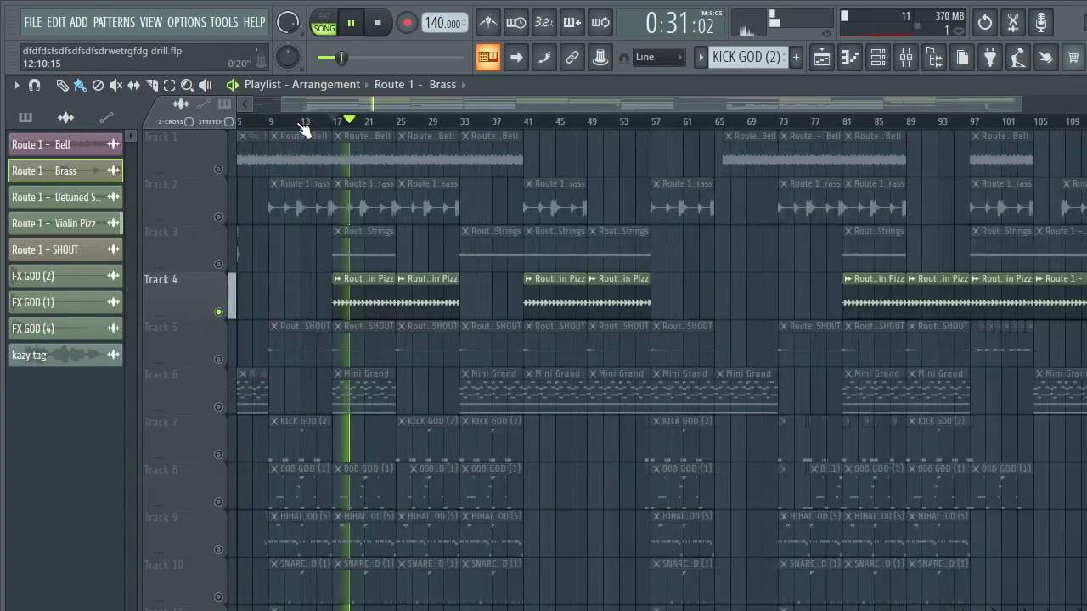
{"action": "scroll", "coordinate": [293, 132], "scroll_direction": "up", "scroll_amount": 4}
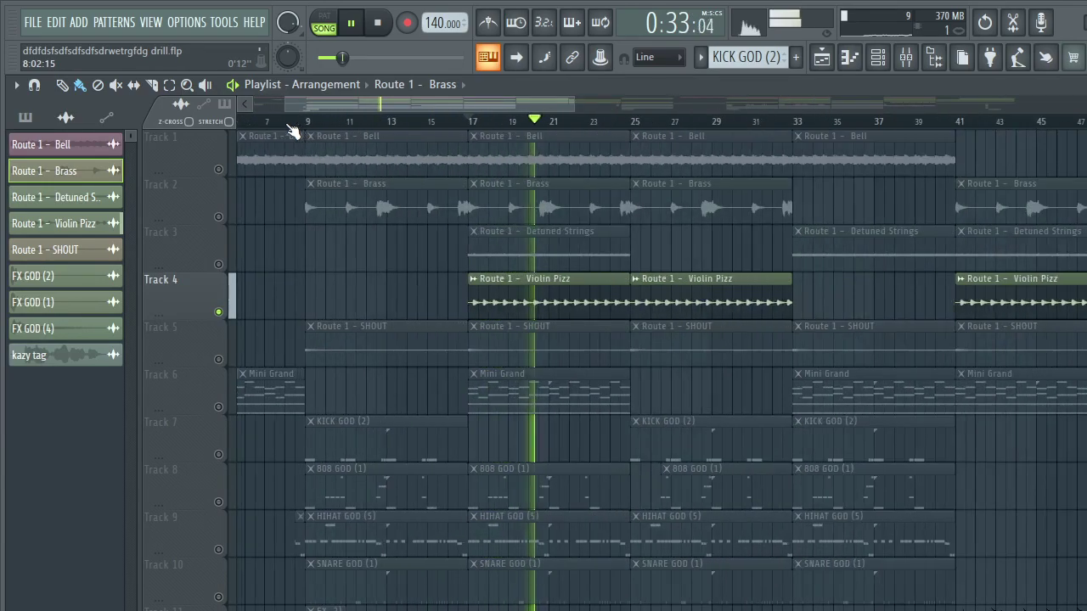
{"action": "left_click", "coordinate": [357, 23]}
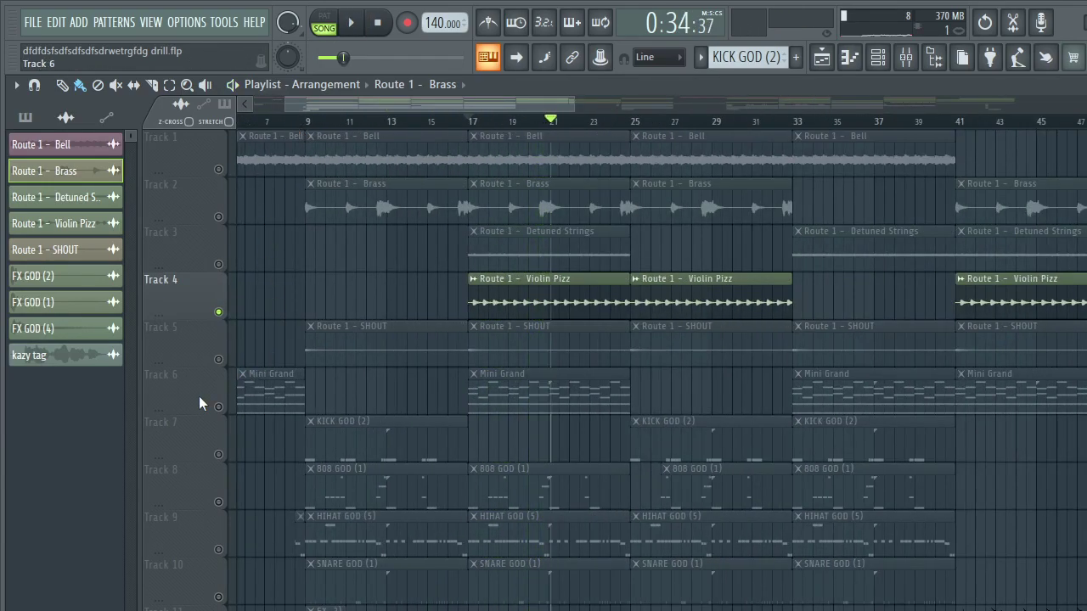
{"action": "right_click", "coordinate": [218, 360]}
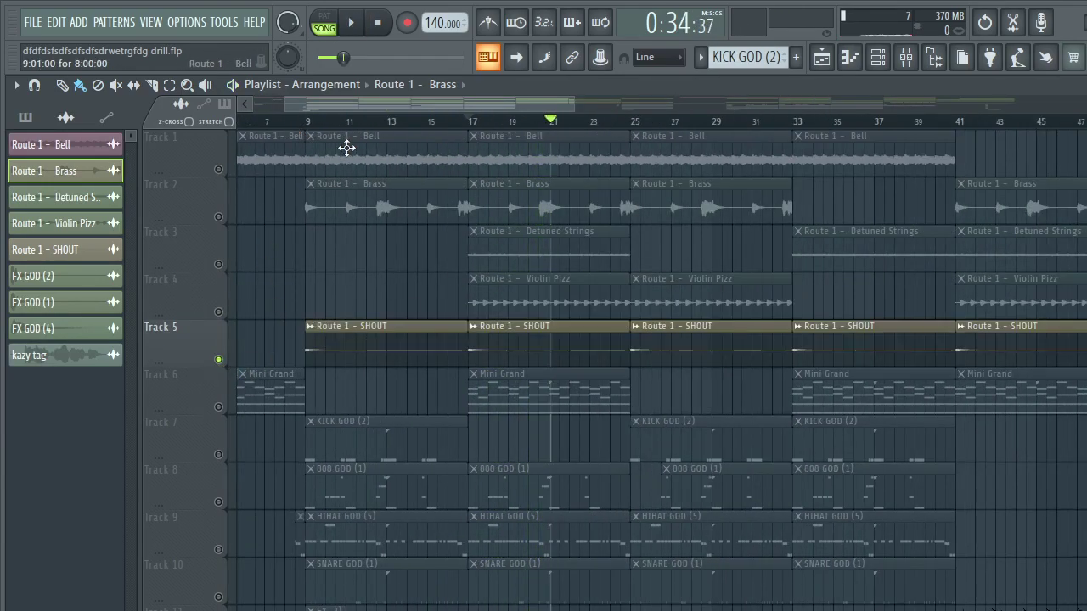
{"action": "left_click", "coordinate": [352, 25]}
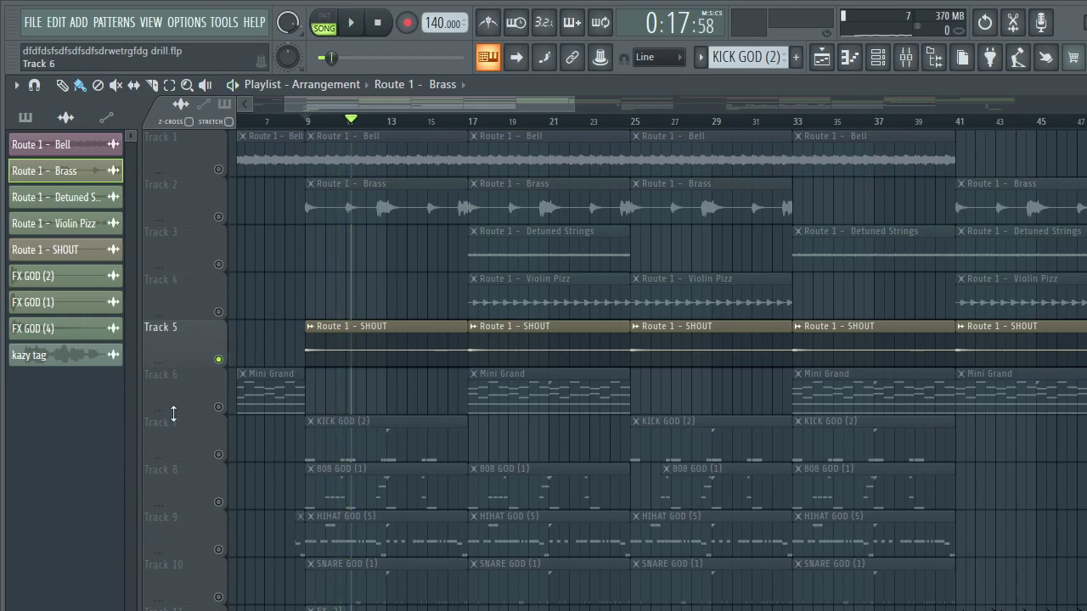
- Solo the Mini Grand track, open its pattern in the piano roll, and play it from bar 17
{"action": "right_click", "coordinate": [219, 408]}
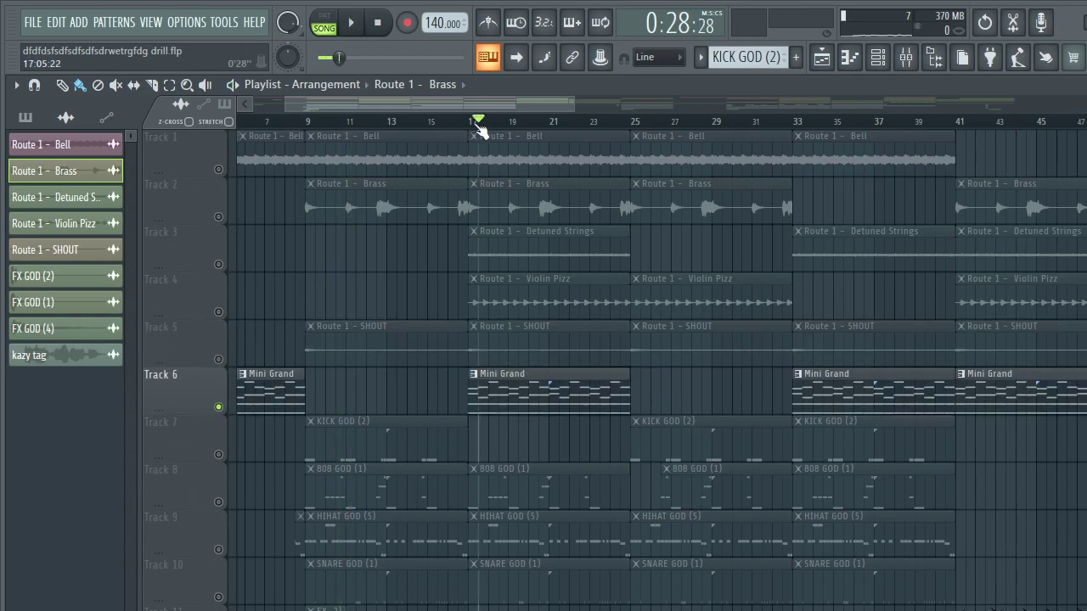
{"action": "double_click", "coordinate": [499, 406]}
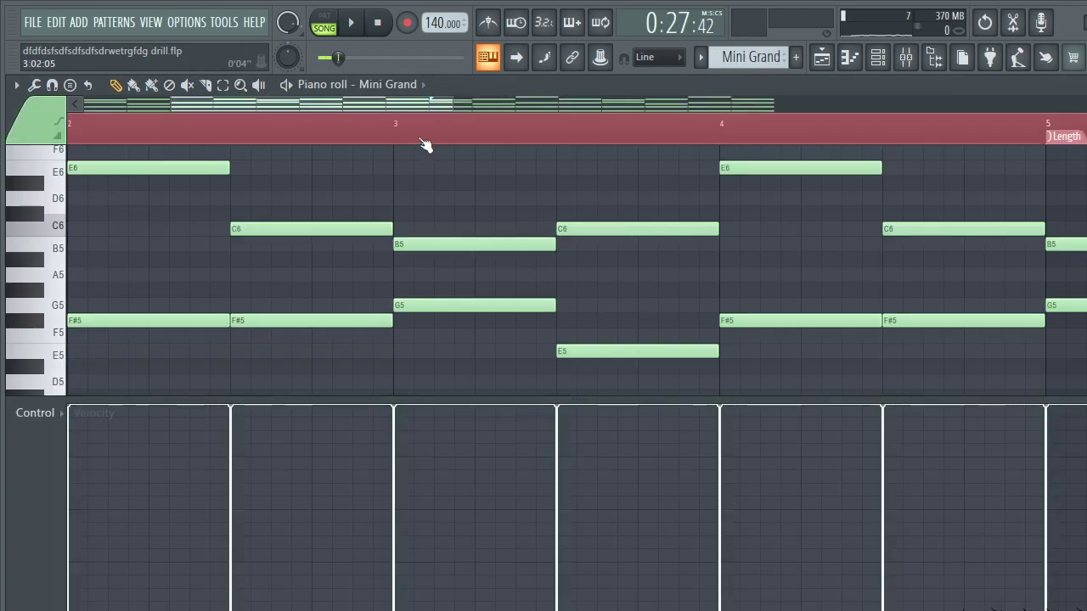
{"action": "scroll", "coordinate": [417, 127], "scroll_direction": "down", "scroll_amount": 4}
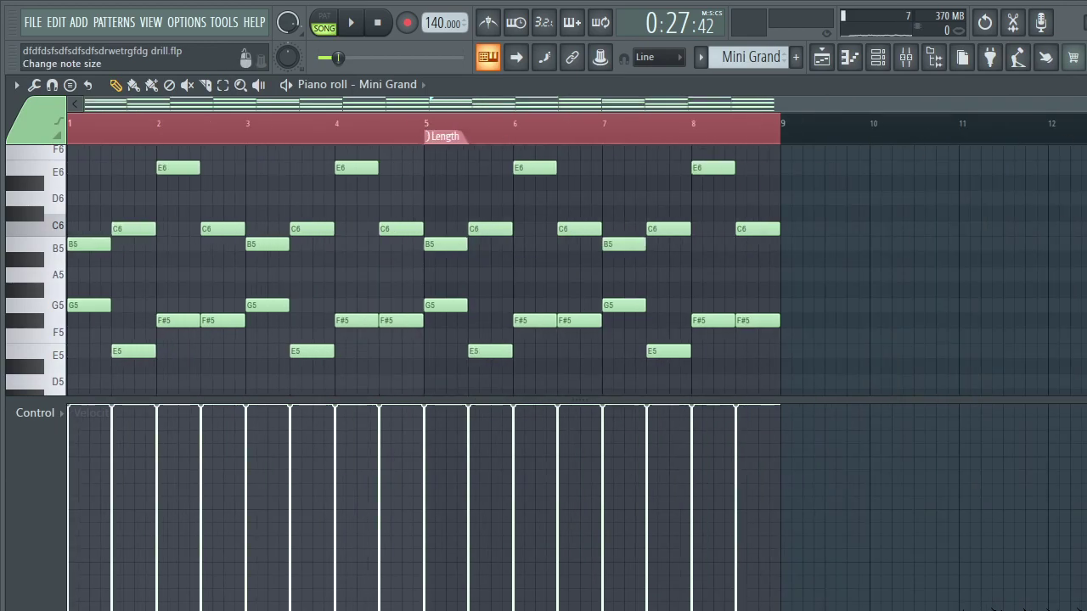
{"action": "scroll", "coordinate": [951, 135], "scroll_direction": "down", "scroll_amount": 4}
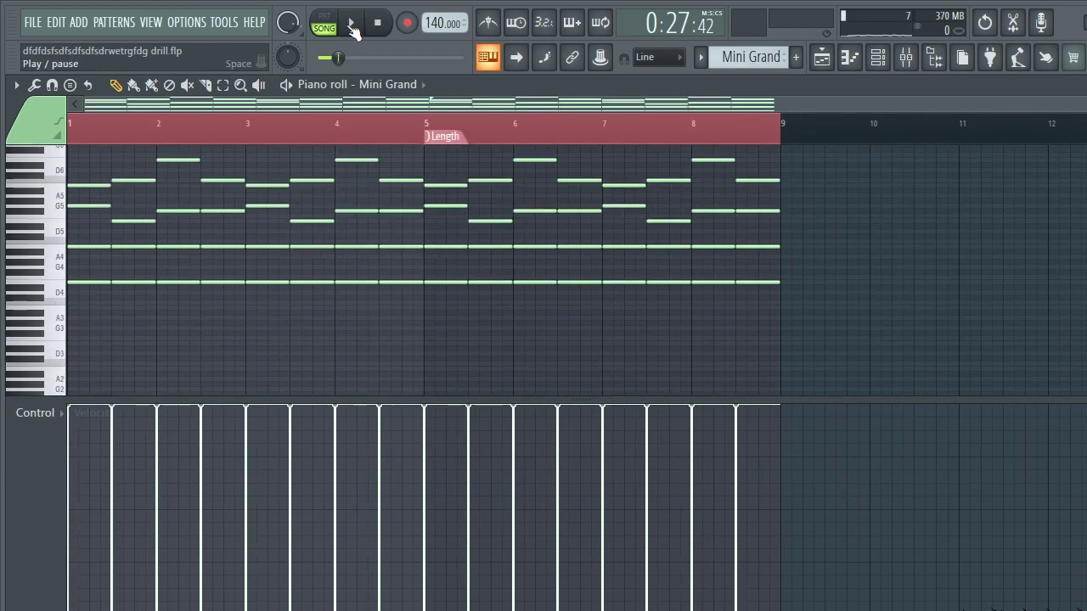
{"action": "left_click", "coordinate": [352, 25]}
- Examine the Mini Grand instrument's preset and knob settings from the channel rack, and close the plugin window
{"action": "left_click", "coordinate": [903, 56]}
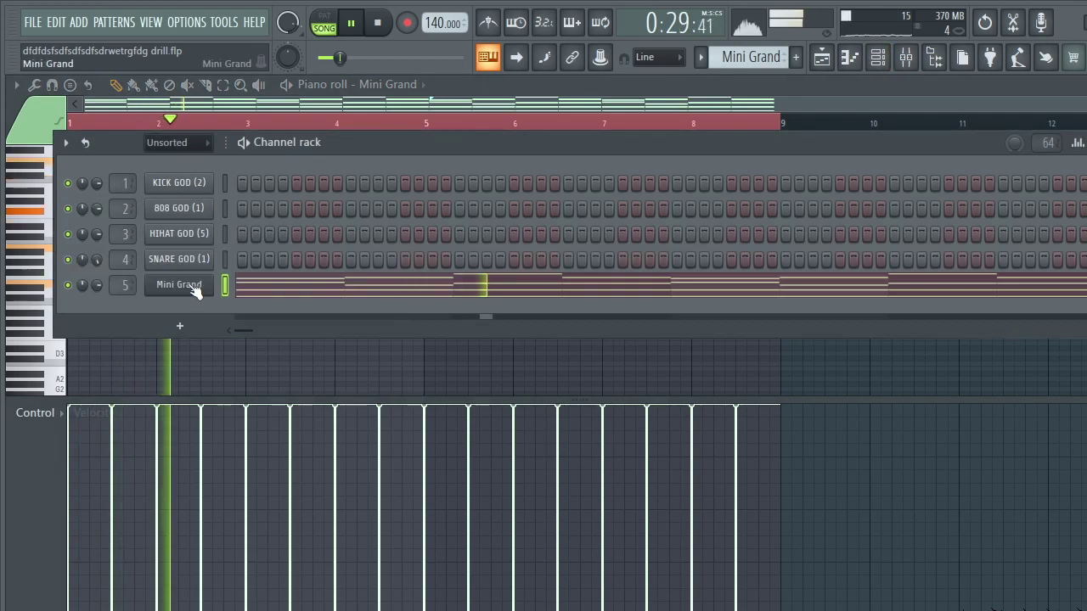
{"action": "left_click", "coordinate": [180, 285]}
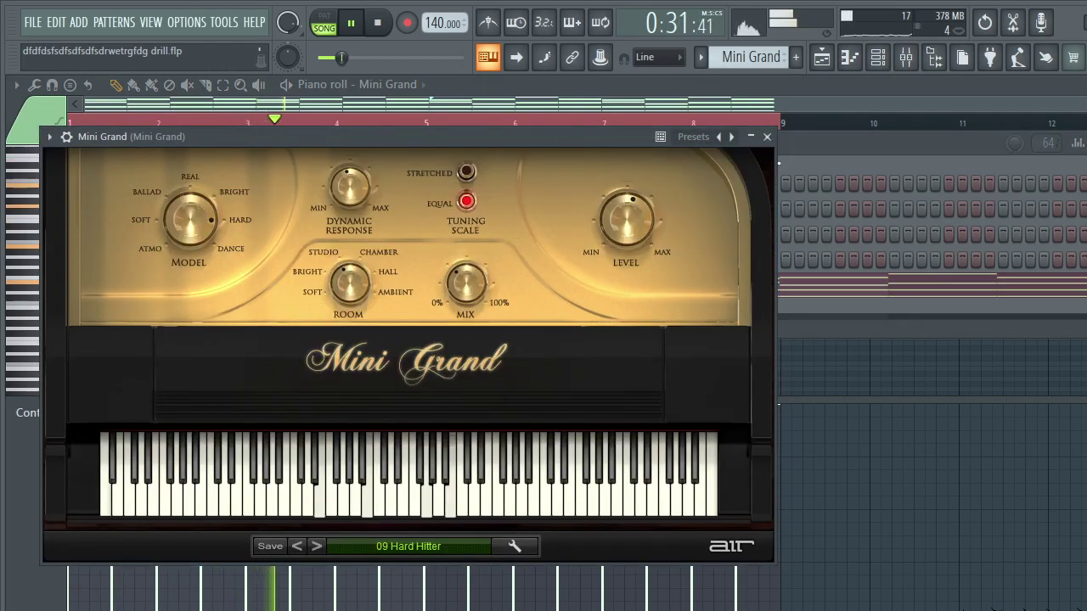
{"action": "left_click", "coordinate": [767, 136]}
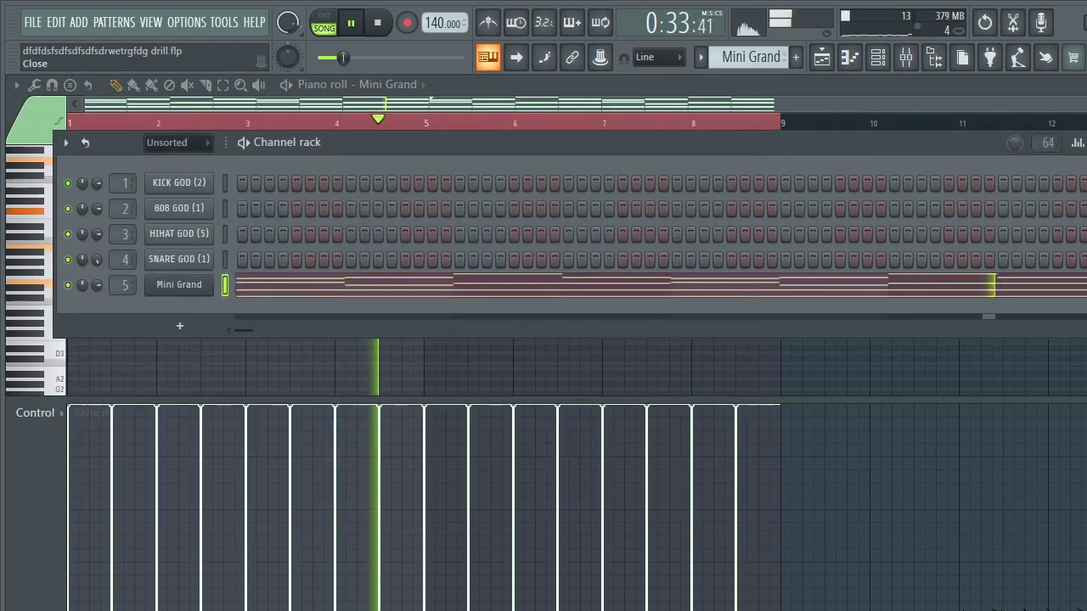
- Check the effect slots of mixer tracks 5 to 12, from Mini Grand to FX GOD (1), and return to the playlist
{"action": "left_click", "coordinate": [906, 56]}
{"action": "left_click", "coordinate": [906, 56]}
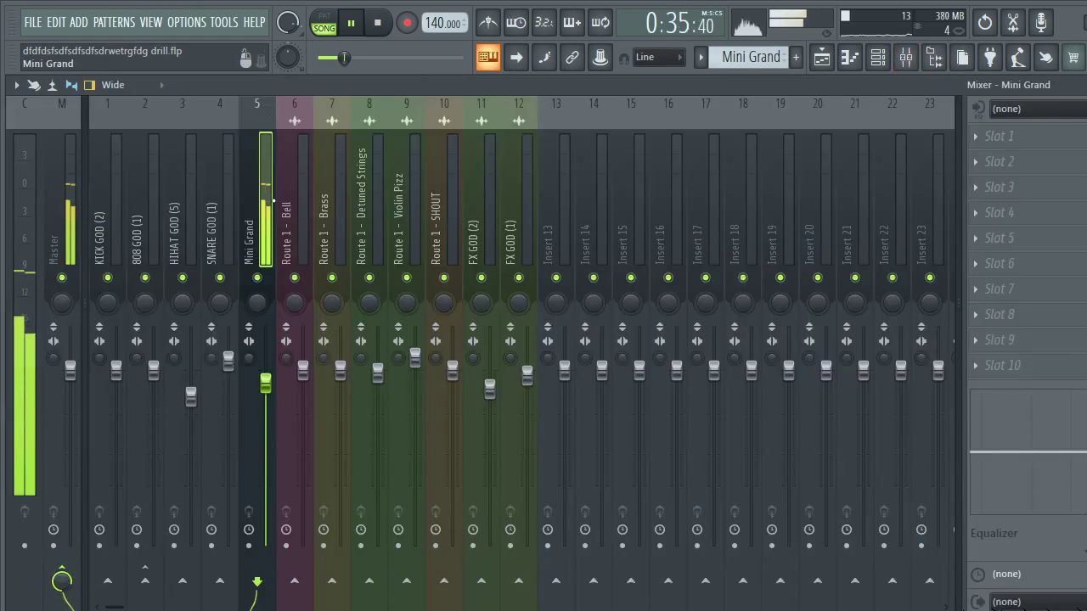
{"action": "left_click", "coordinate": [302, 203]}
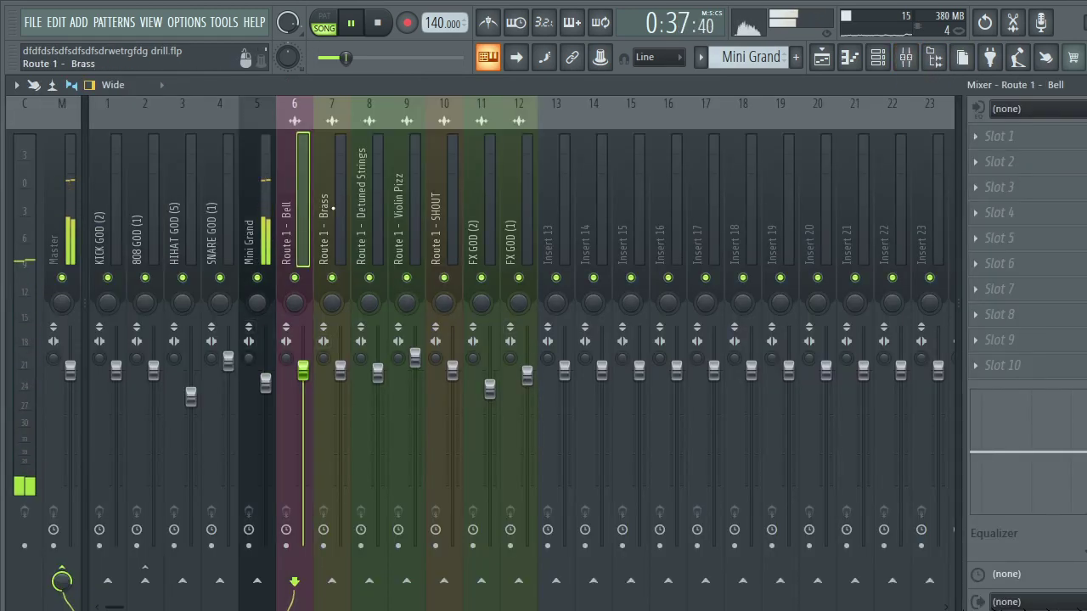
{"action": "left_click", "coordinate": [332, 205]}
{"action": "left_click", "coordinate": [373, 209]}
{"action": "left_click", "coordinate": [407, 209]}
{"action": "left_click", "coordinate": [444, 209]}
{"action": "left_click", "coordinate": [481, 209]}
{"action": "left_click", "coordinate": [519, 209]}
{"action": "key", "text": "Escape"}
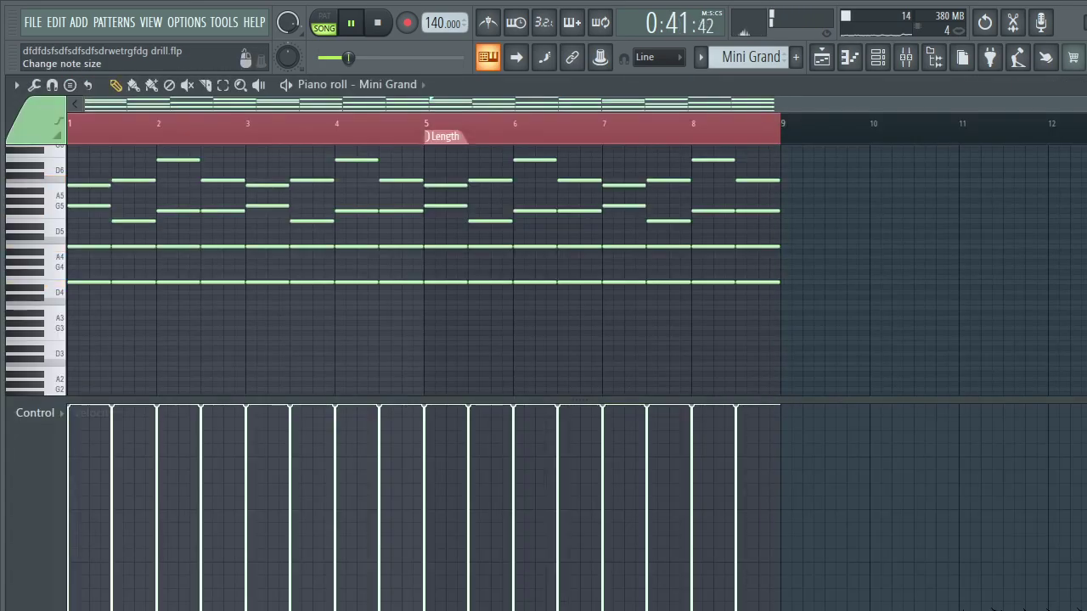
{"action": "key", "text": "Escape"}
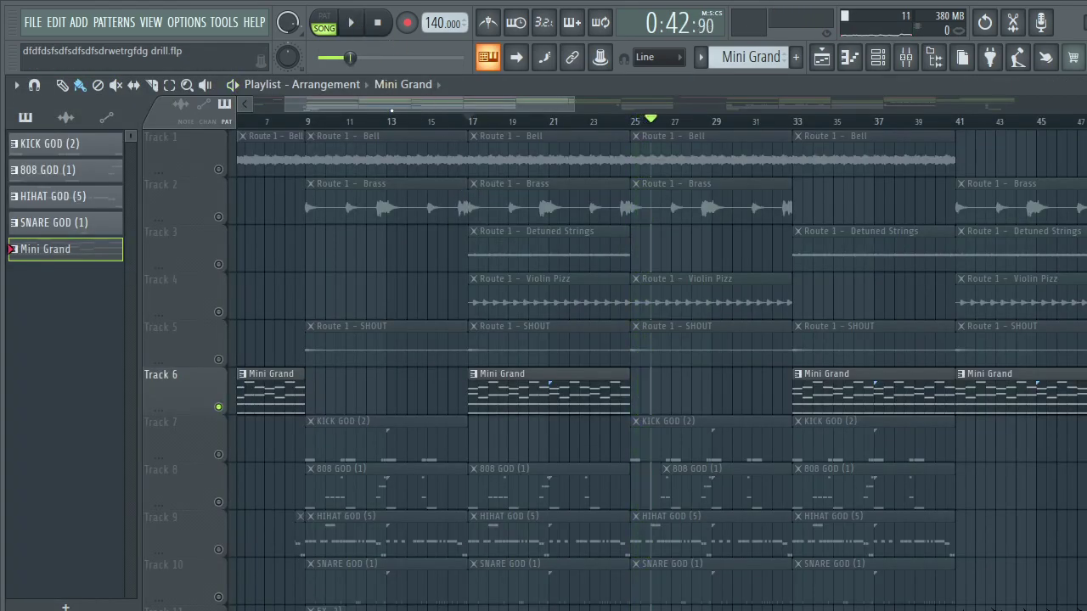
- Solo Track 7 and play the FX GOD (1) clip from the start of the arrangement
{"action": "scroll", "coordinate": [422, 512], "scroll_direction": "left", "scroll_amount": 3}
{"action": "scroll", "coordinate": [243, 436], "scroll_direction": "down", "scroll_amount": 1}
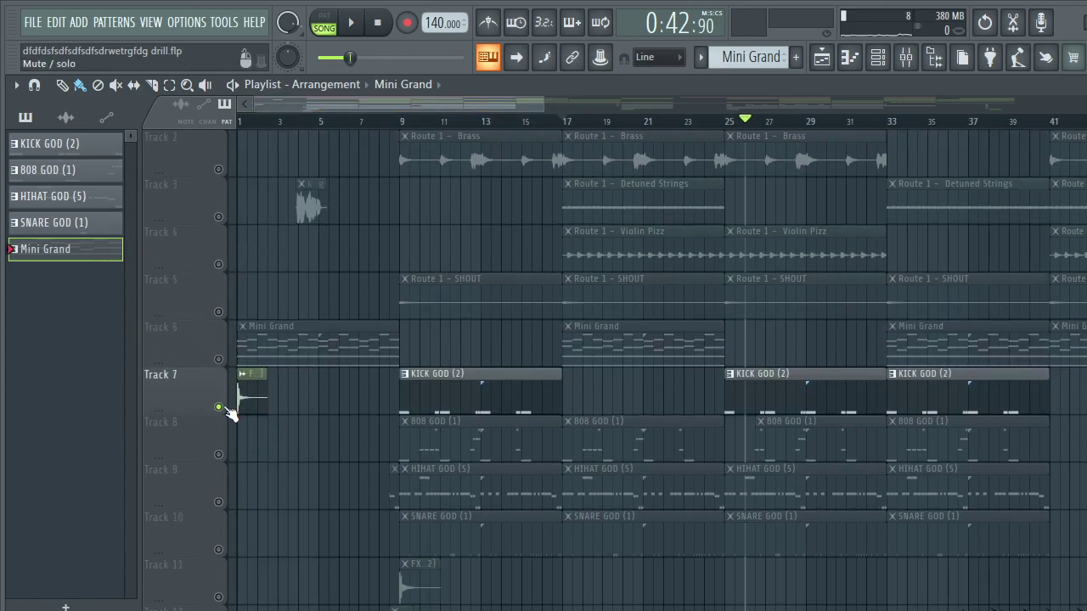
{"action": "left_click", "coordinate": [351, 23]}
{"action": "scroll", "coordinate": [325, 332], "scroll_direction": "up", "scroll_amount": 2}
{"action": "scroll", "coordinate": [296, 359], "scroll_direction": "down", "scroll_amount": 5}
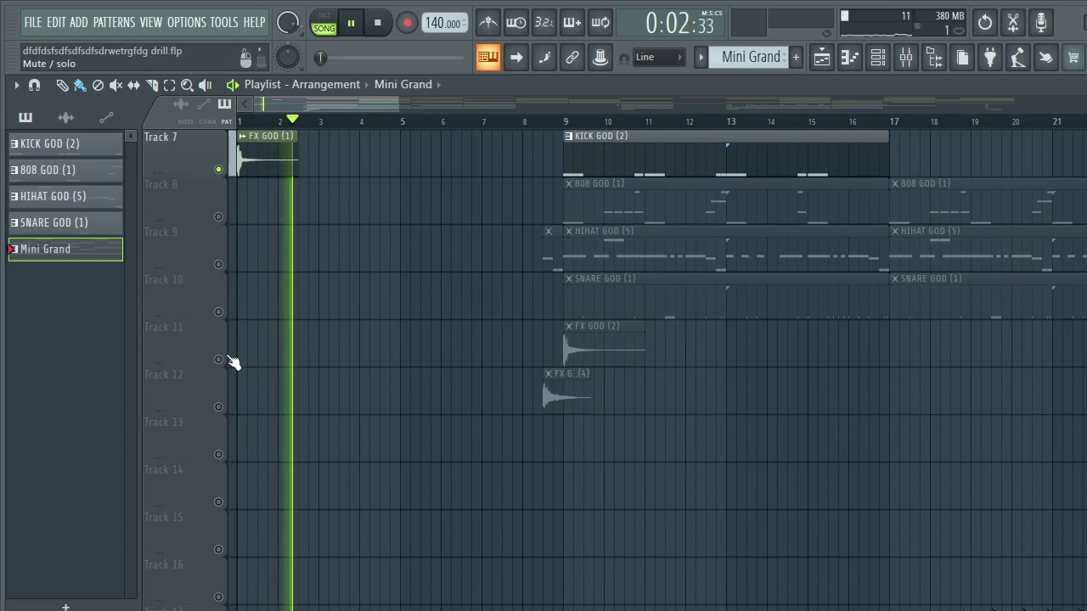
- Solo Tracks 11 and 12 in turn and listen to the FX GOD (2) and FX GOD (4) clips around bar 9
{"action": "left_click", "coordinate": [552, 124]}
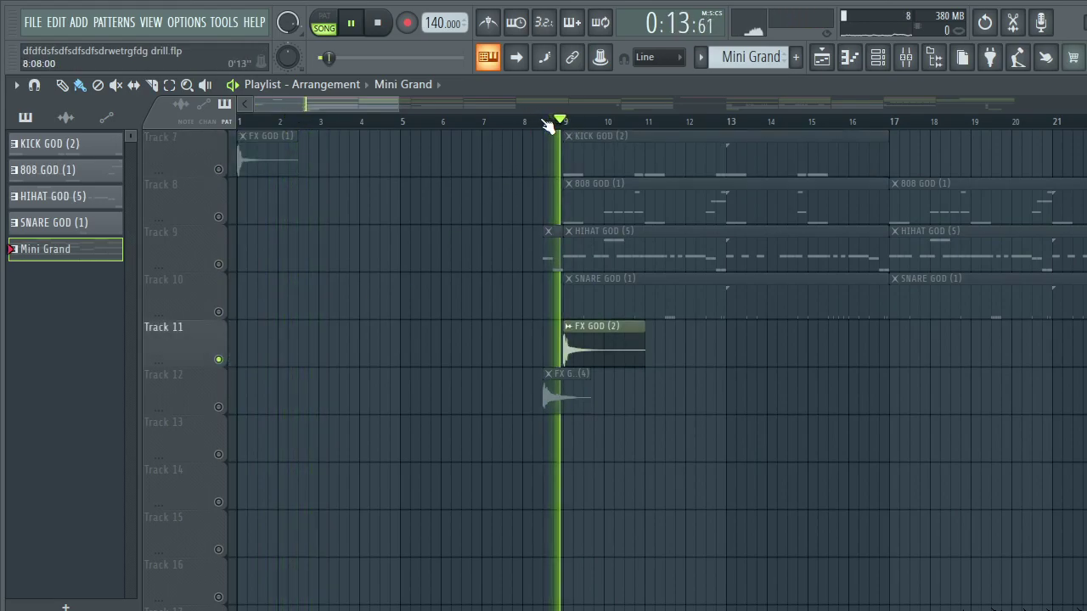
{"action": "left_click", "coordinate": [225, 409]}
{"action": "left_click", "coordinate": [518, 124]}
{"action": "scroll", "coordinate": [526, 124], "scroll_direction": "up", "scroll_amount": 2}
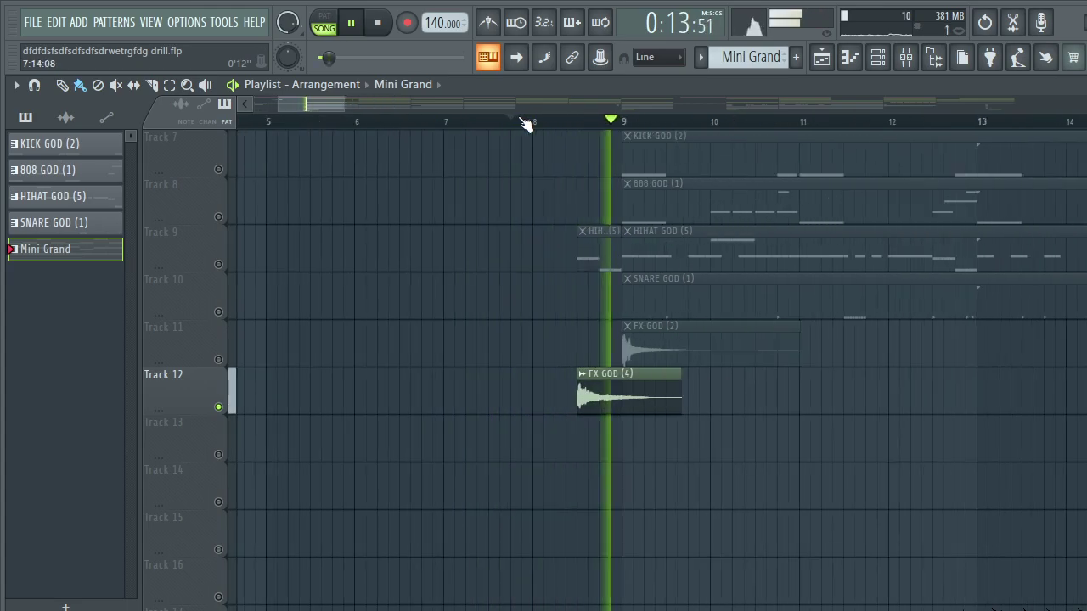
{"action": "scroll", "coordinate": [578, 187], "scroll_direction": "up", "scroll_amount": 3}
{"action": "key", "text": "space"}
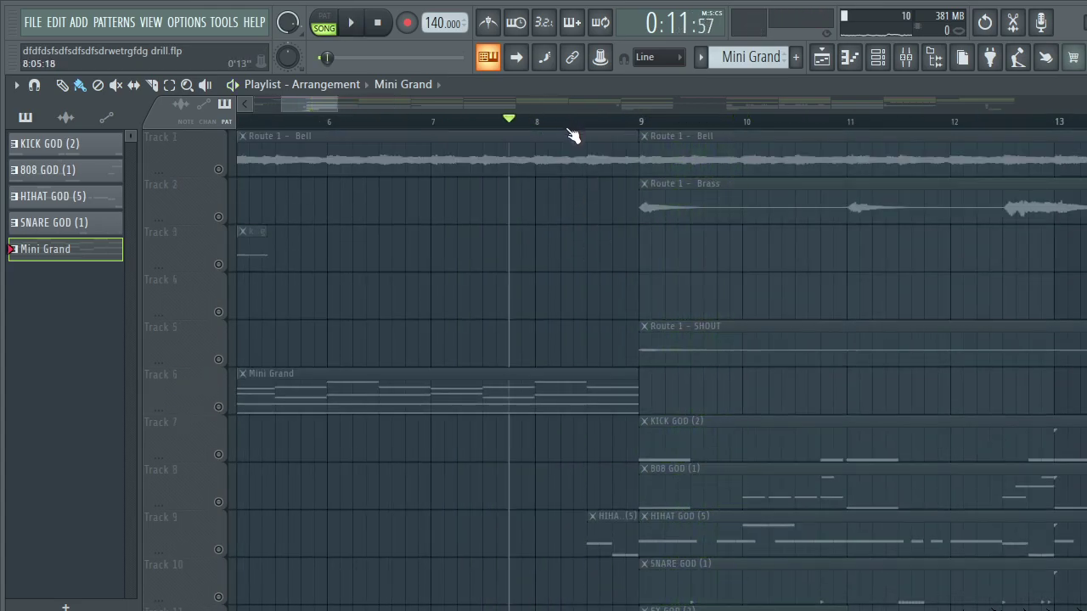
- Solo Track 7, open the KICK GOD (2) pattern in the piano roll, and play it in pattern mode
{"action": "scroll", "coordinate": [573, 136], "scroll_direction": "down", "scroll_amount": 5}
{"action": "scroll", "coordinate": [400, 334], "scroll_direction": "down", "scroll_amount": 3}
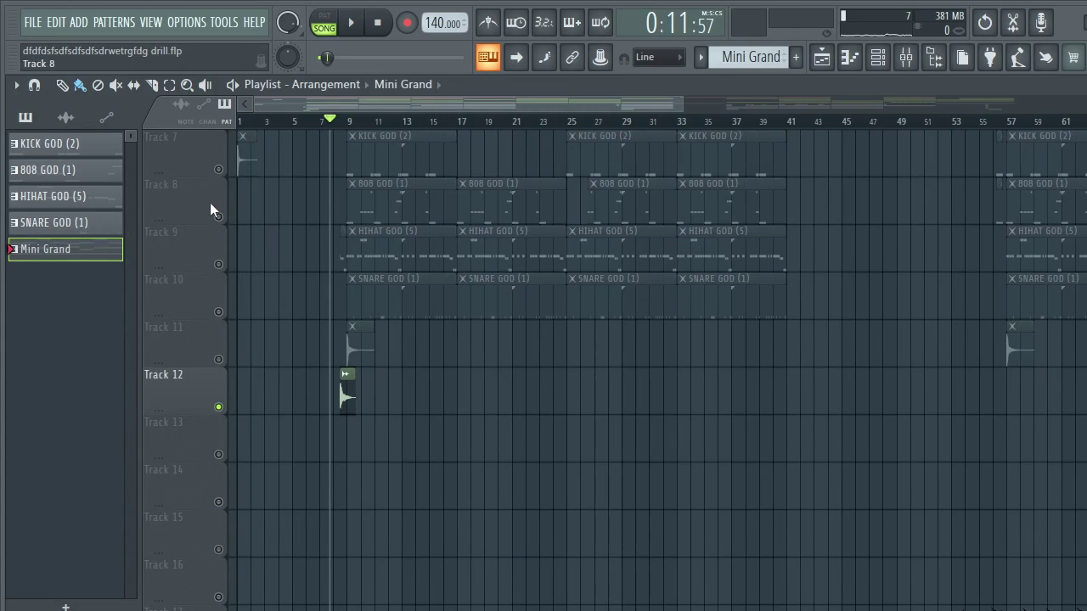
{"action": "right_click", "coordinate": [218, 217]}
{"action": "right_click", "coordinate": [219, 169]}
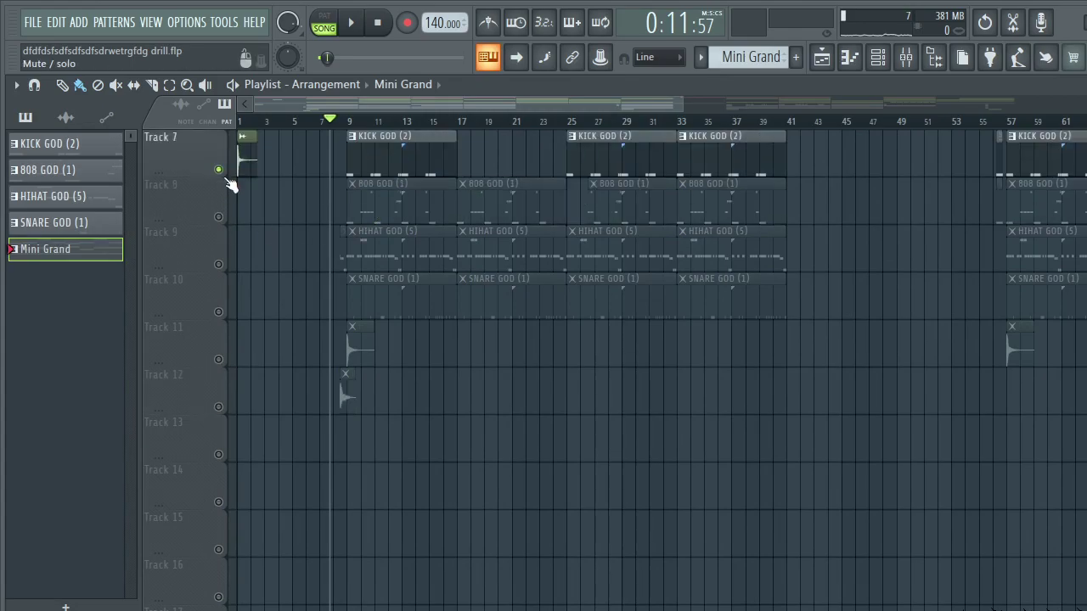
{"action": "double_click", "coordinate": [366, 158]}
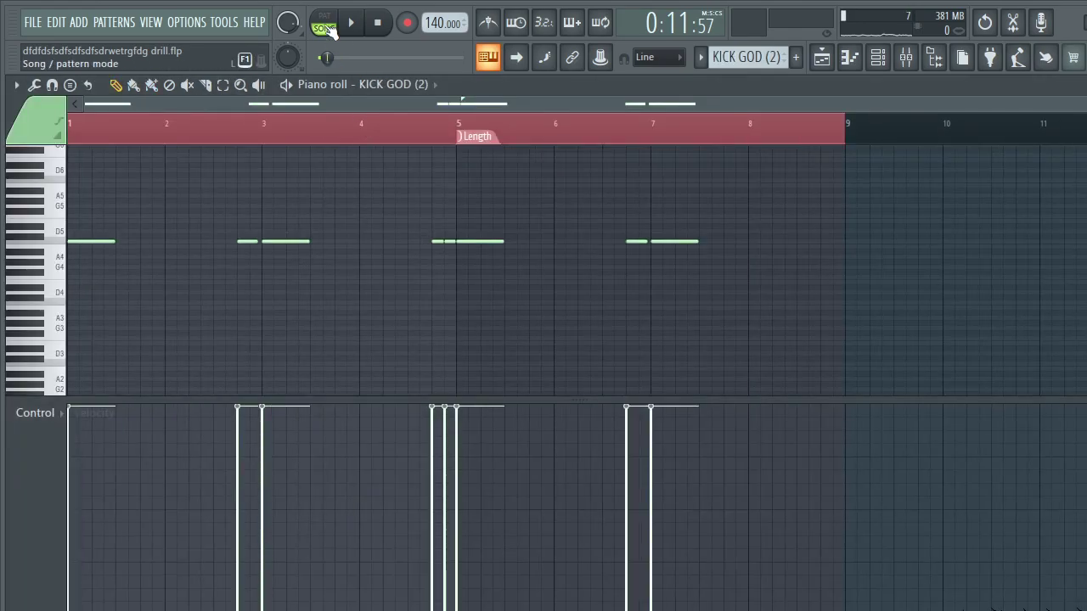
{"action": "left_click", "coordinate": [329, 30]}
{"action": "key", "text": "space"}
- Examine the KICK GOD (2) mixer track's effect slots and level with the pattern playing
{"action": "key", "text": "F9"}
{"action": "left_click", "coordinate": [119, 367]}
{"action": "key", "text": "space"}
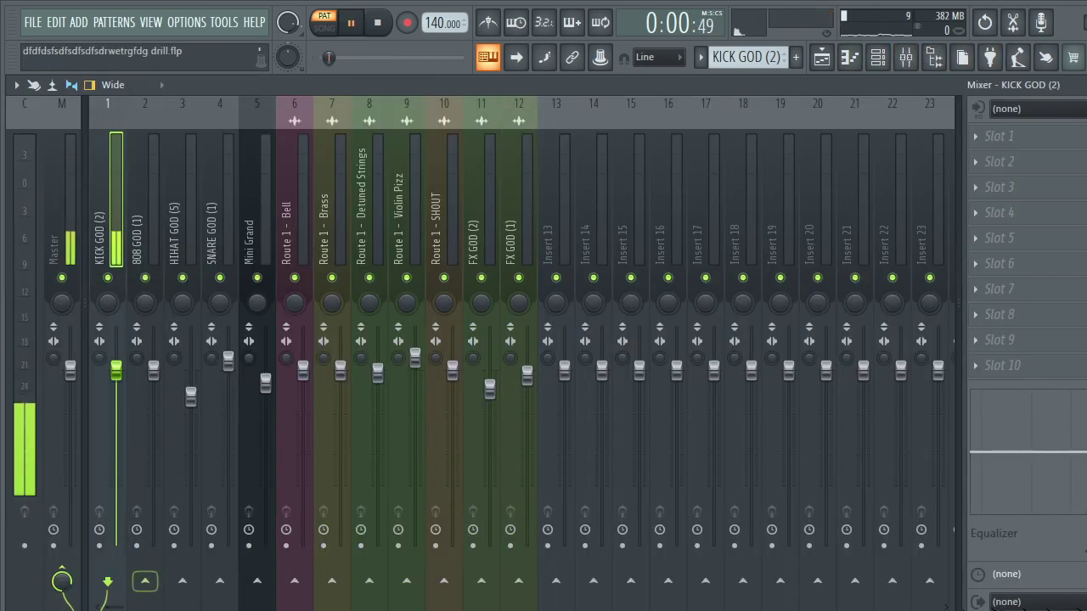
- Route the KICK GOD (2) mixer track into the 808 GOD (1) mixer track and stop the pattern playback
{"action": "left_click", "coordinate": [157, 581]}
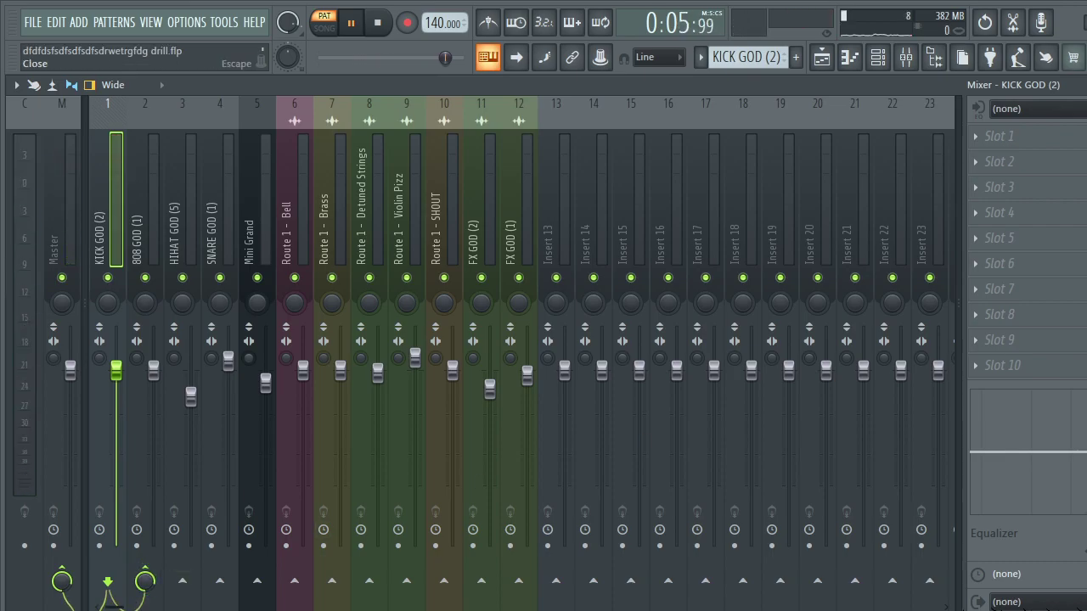
{"action": "key", "text": "F7"}
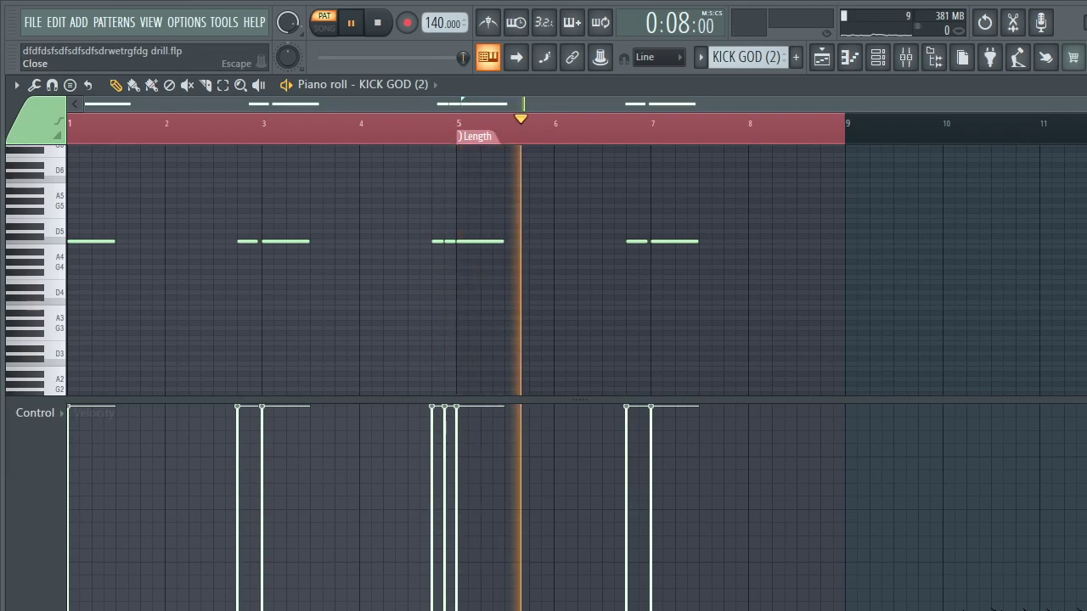
{"action": "key", "text": "Escape"}
{"action": "key", "text": "space"}
{"action": "scroll", "coordinate": [313, 342], "scroll_direction": "up", "scroll_amount": 4}
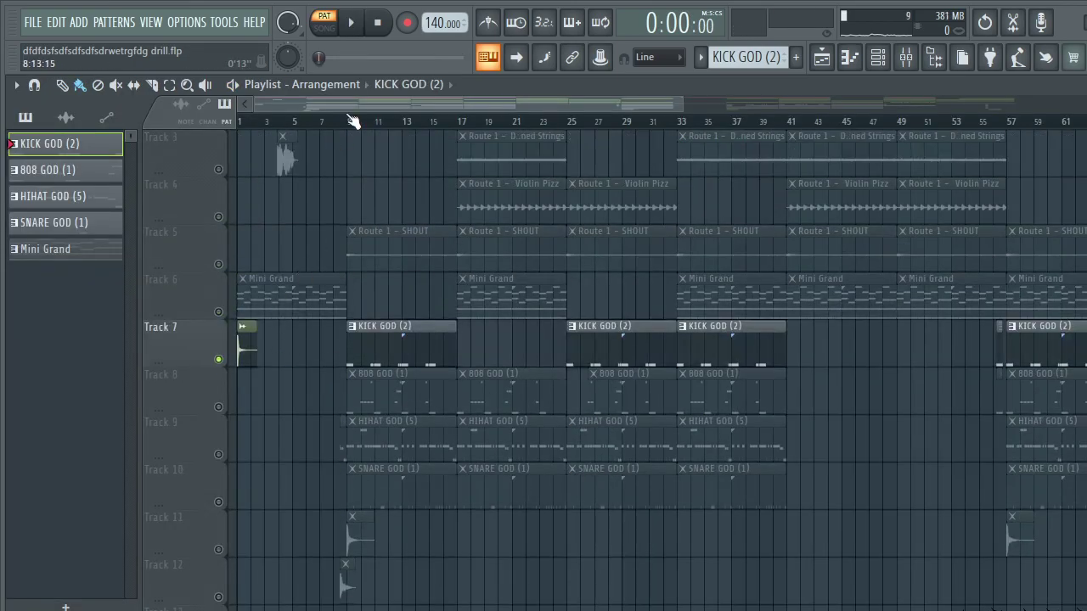
- Solo Track 8, open the 808 GOD (1) pattern in the piano roll, and play it in pattern mode
{"action": "scroll", "coordinate": [352, 128], "scroll_direction": "up", "scroll_amount": 4}
{"action": "scroll", "coordinate": [389, 259], "scroll_direction": "down", "scroll_amount": 4}
{"action": "right_click", "coordinate": [219, 218]}
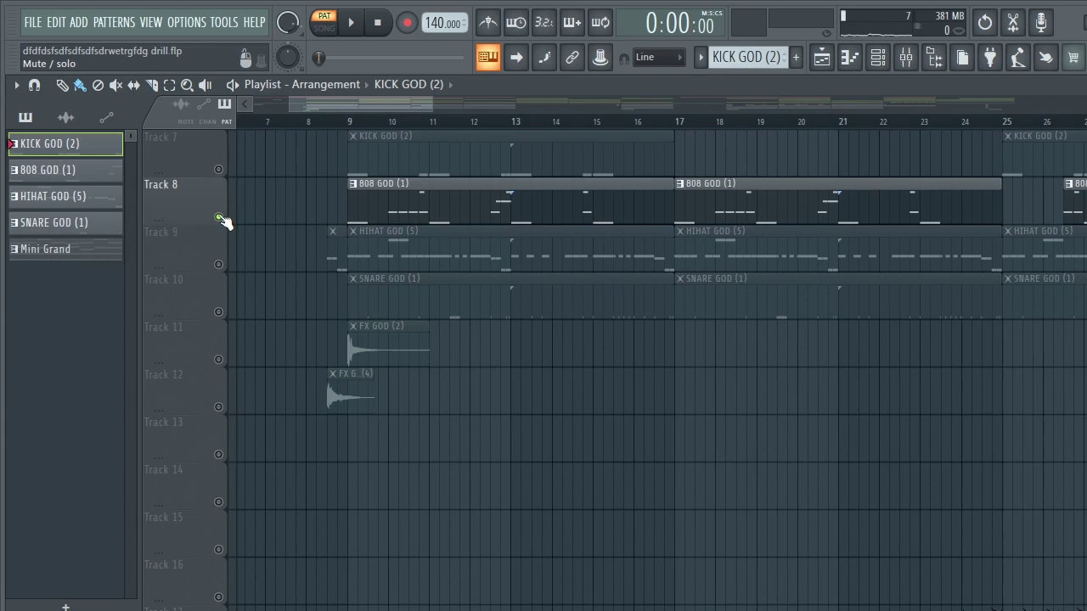
{"action": "double_click", "coordinate": [378, 220]}
{"action": "scroll", "coordinate": [272, 317], "scroll_direction": "up", "scroll_amount": 2}
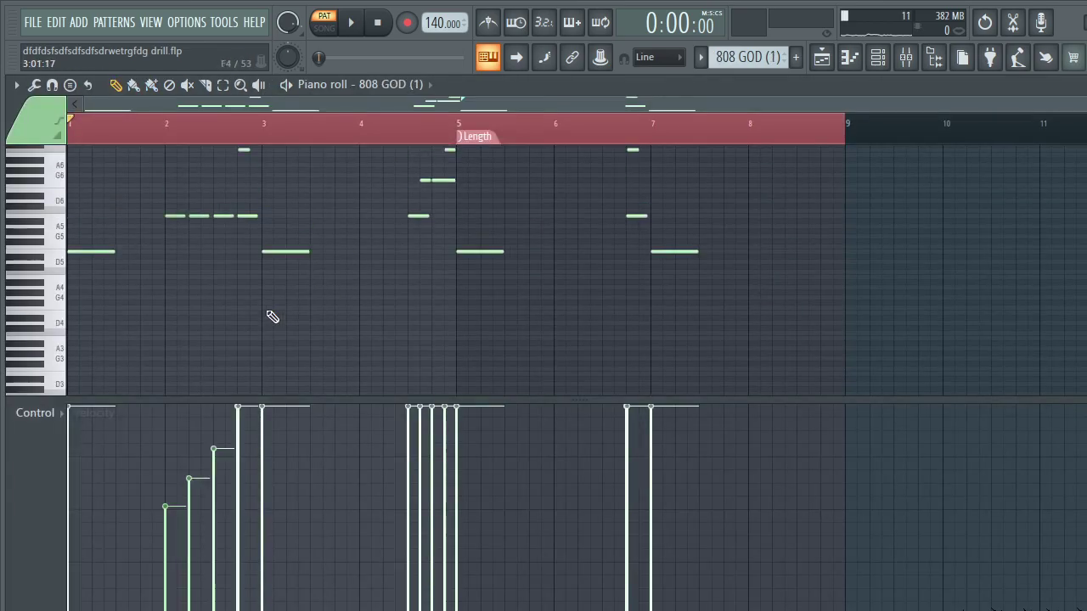
{"action": "key", "text": "space"}
- Examine the 808 GOD (1) mixer track's effect slots and level while its pattern plays, and close the mixer
{"action": "left_click", "coordinate": [905, 57]}
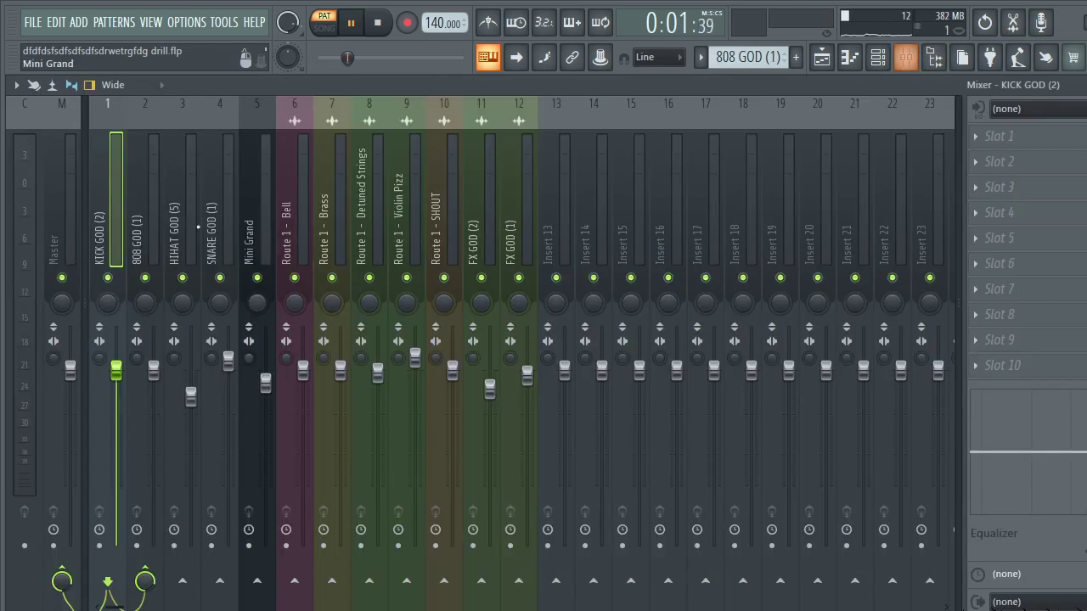
{"action": "left_click", "coordinate": [147, 221]}
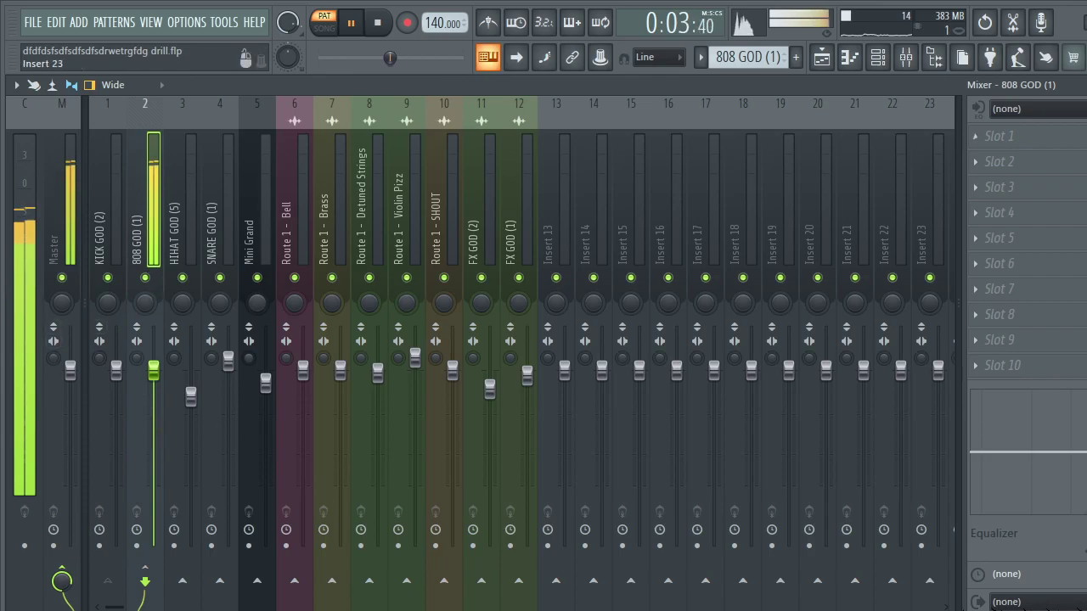
{"action": "left_click", "coordinate": [1085, 85]}
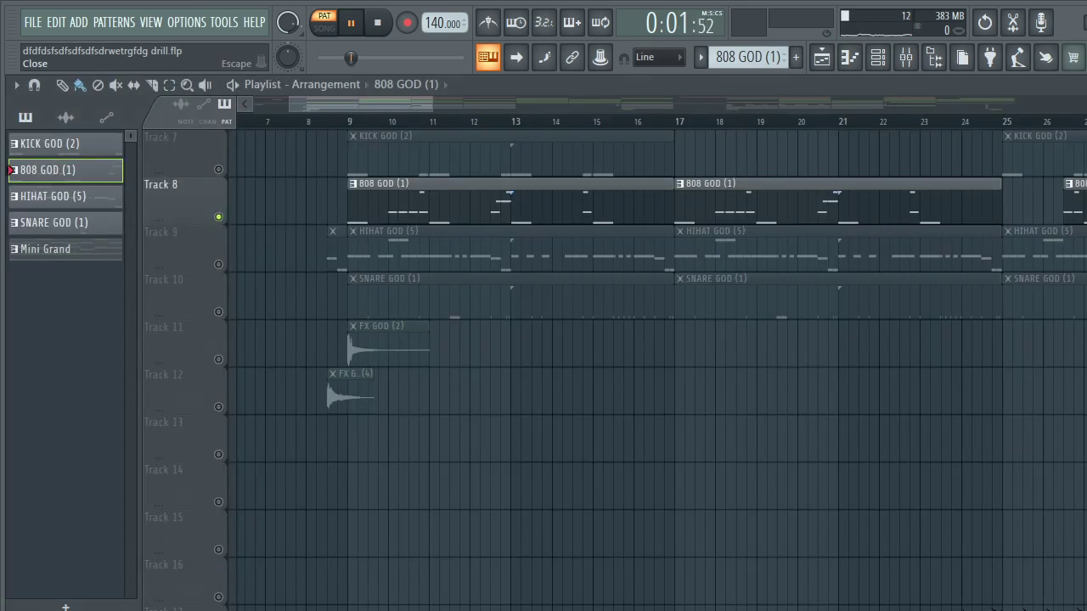
- Solo Track 9, play the HIHAT GOD (5) pattern in the piano roll, and check its mixer track's level and effect slots
{"action": "scroll", "coordinate": [385, 230], "scroll_direction": "down", "scroll_amount": 1}
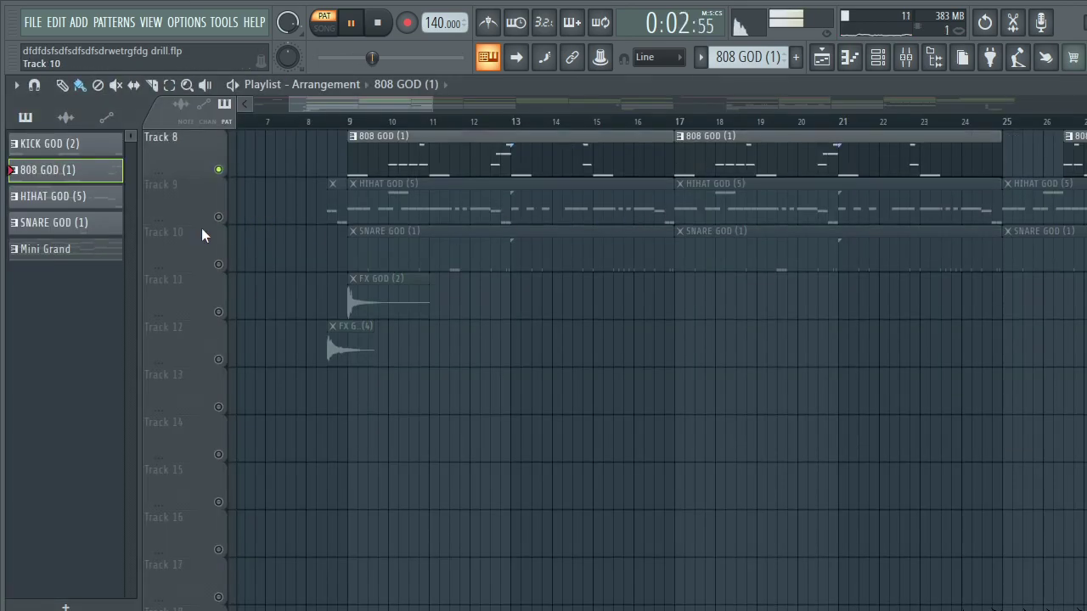
{"action": "double_click", "coordinate": [359, 212]}
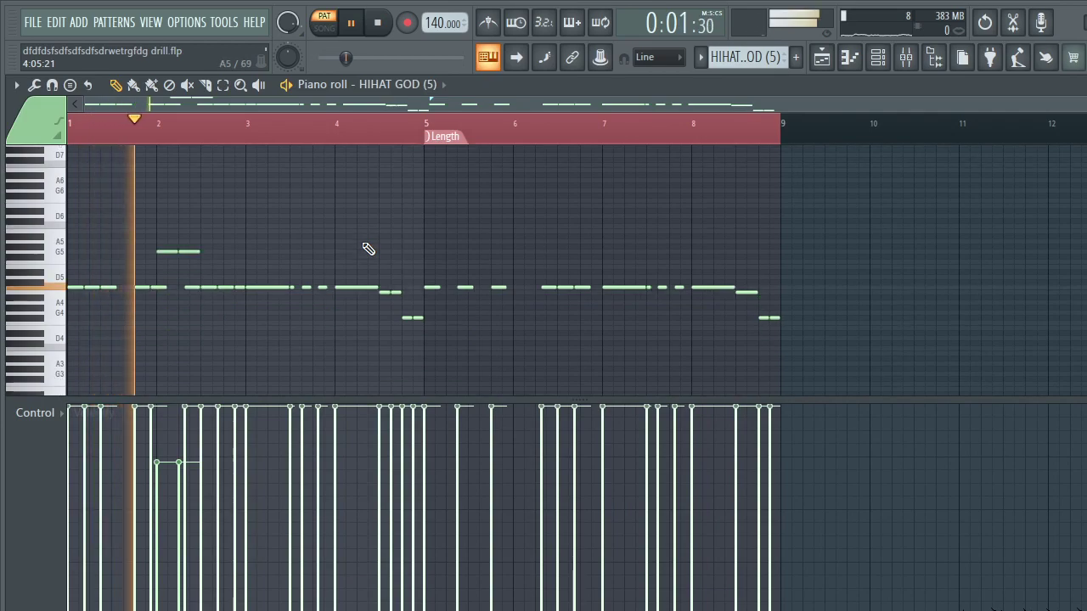
{"action": "left_click", "coordinate": [907, 57]}
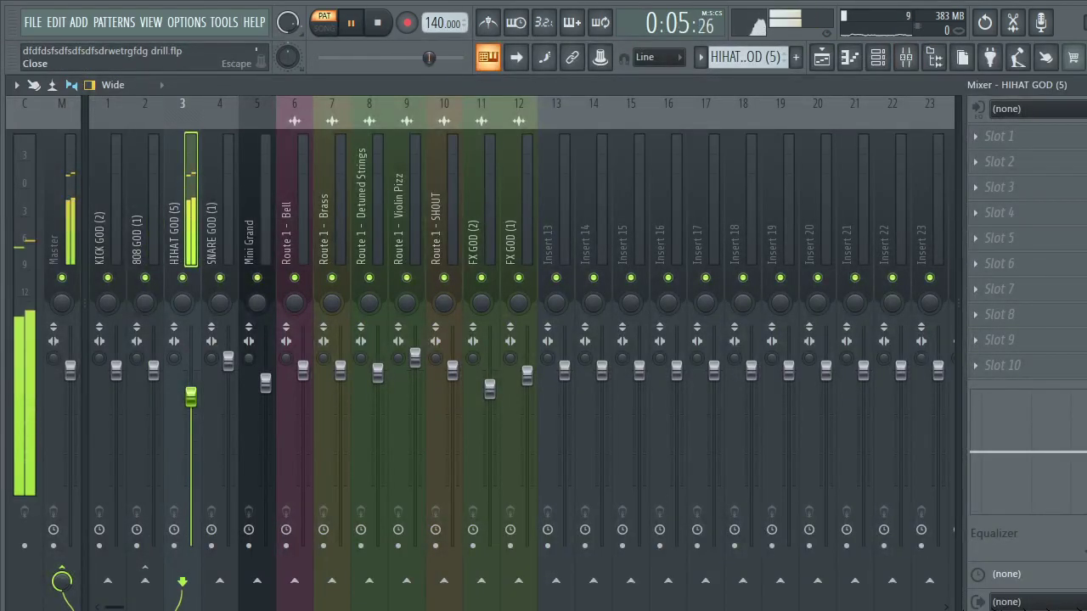
{"action": "key", "text": "Escape"}
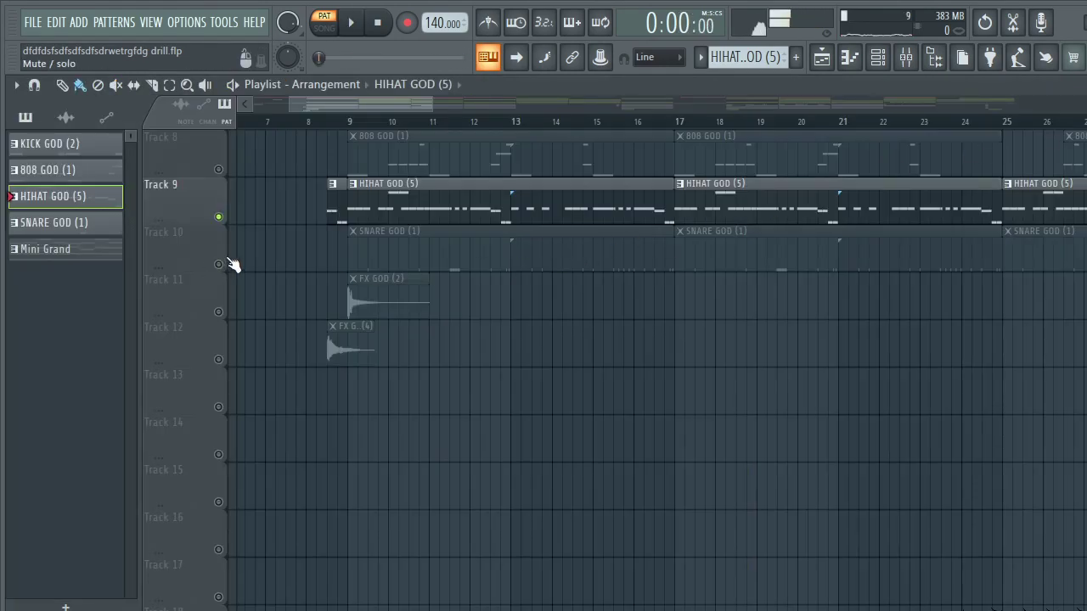
- Open the SNARE GOD (1) pattern in the piano roll and play it in pattern mode
{"action": "double_click", "coordinate": [400, 248]}
{"action": "key", "text": "space"}
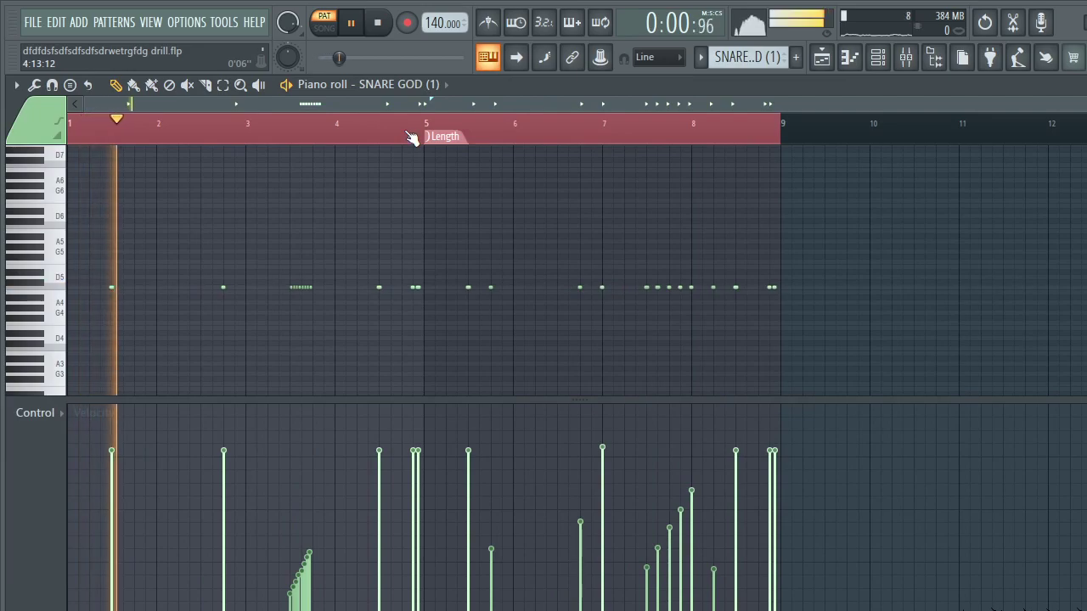
- Try raising the velocity of the snare note just before bar 3, and undo the change
{"action": "mouse_move", "coordinate": [224, 432]}
{"action": "left_mouse_down"}
{"action": "mouse_move", "coordinate": [229, 418]}
{"action": "mouse_move", "coordinate": [233, 442]}
{"action": "left_mouse_up"}
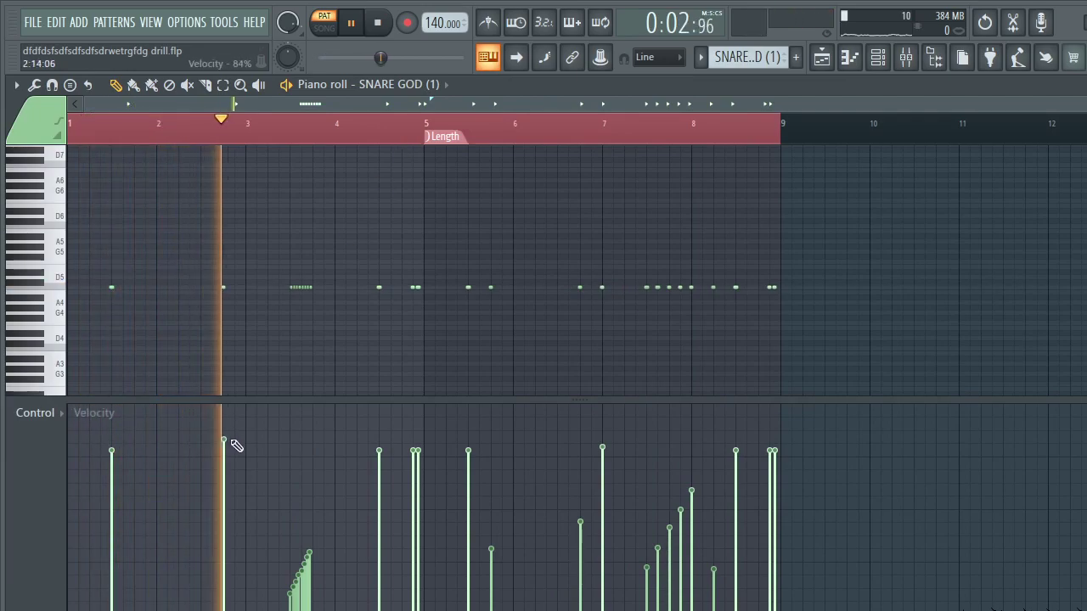
{"action": "key", "text": "ctrl+z"}
{"action": "key", "text": "ctrl+z"}
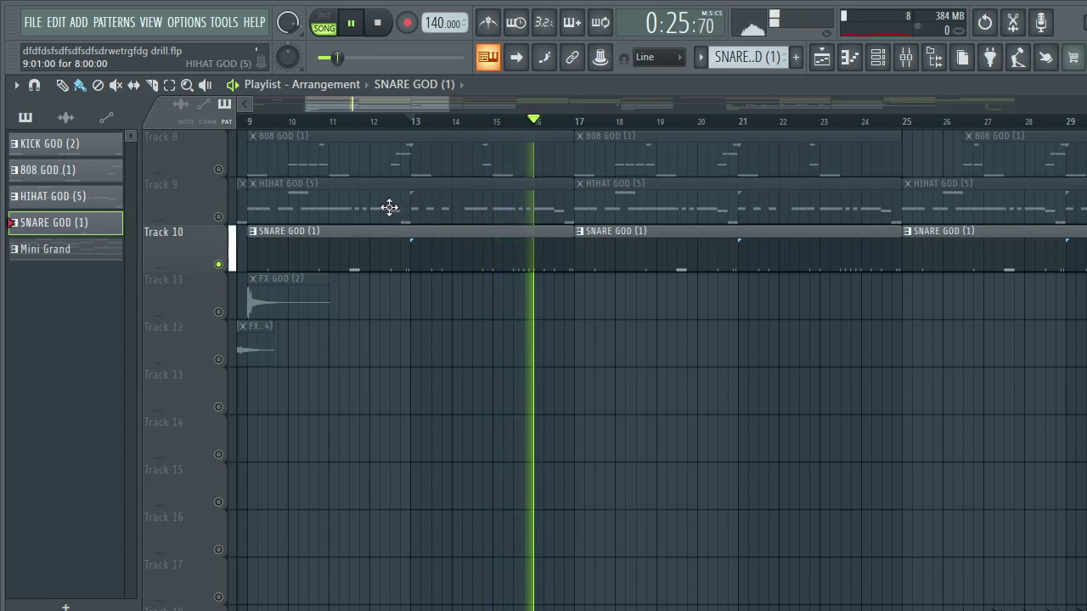
- Solo Tracks 9, 8 and 7 in turn and listen to the hi-hat, 808 and kick parts from bar 13
{"action": "scroll", "coordinate": [195, 255], "scroll_direction": "up", "scroll_amount": 1}
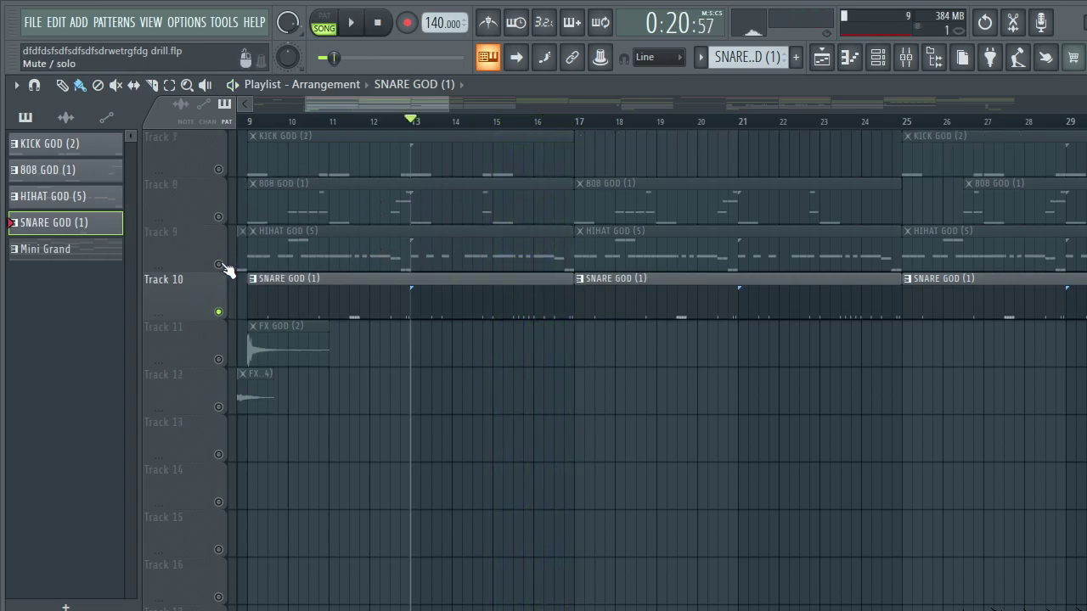
{"action": "right_click", "coordinate": [219, 265]}
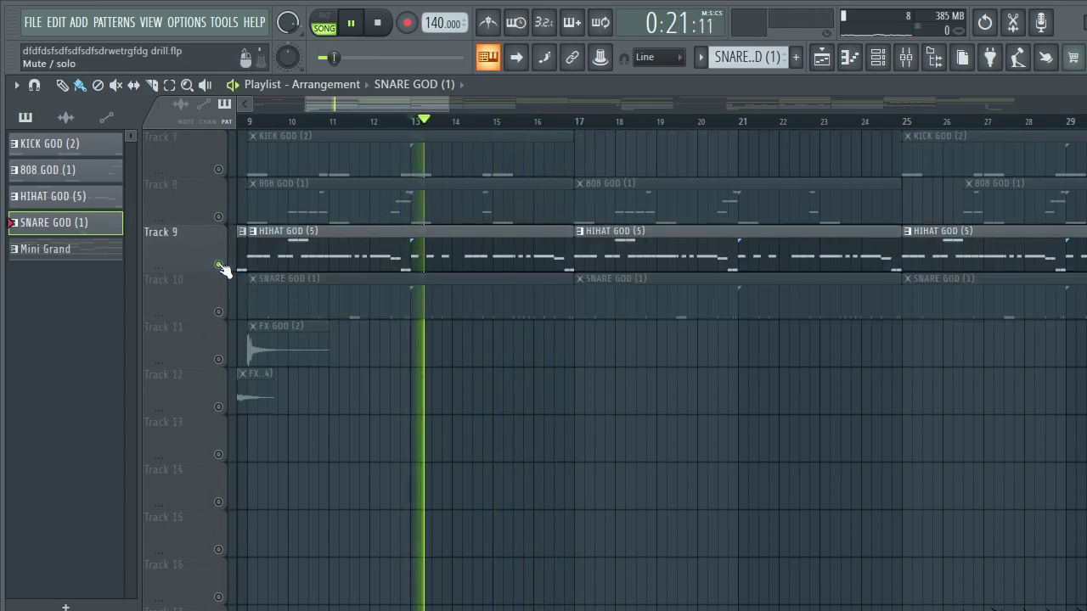
{"action": "scroll", "coordinate": [222, 268], "scroll_direction": "up", "scroll_amount": 1}
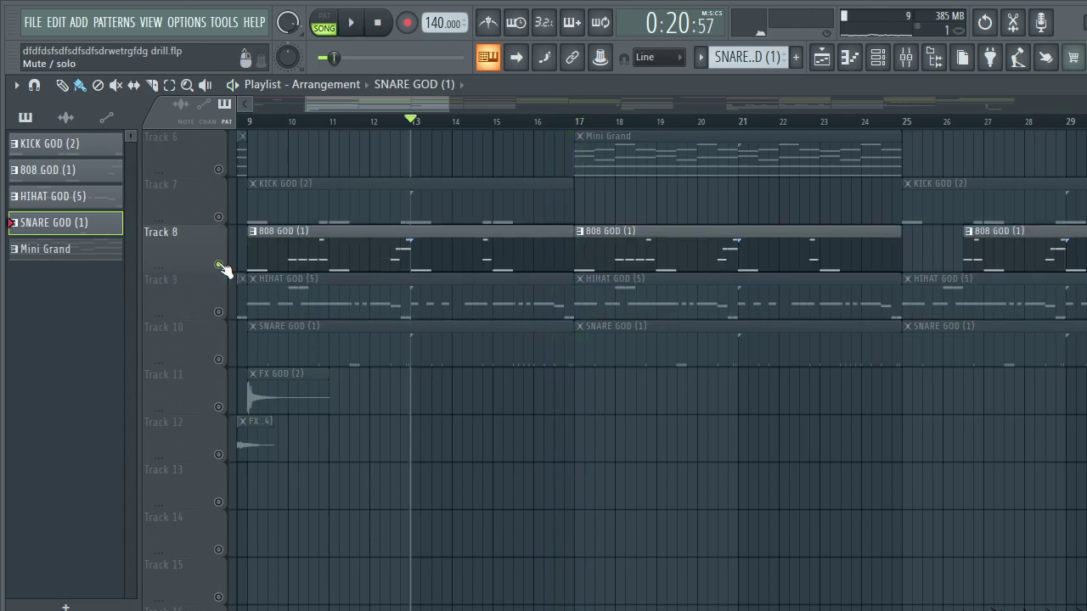
{"action": "left_click", "coordinate": [223, 268]}
{"action": "scroll", "coordinate": [377, 319], "scroll_direction": "up", "scroll_amount": 1}
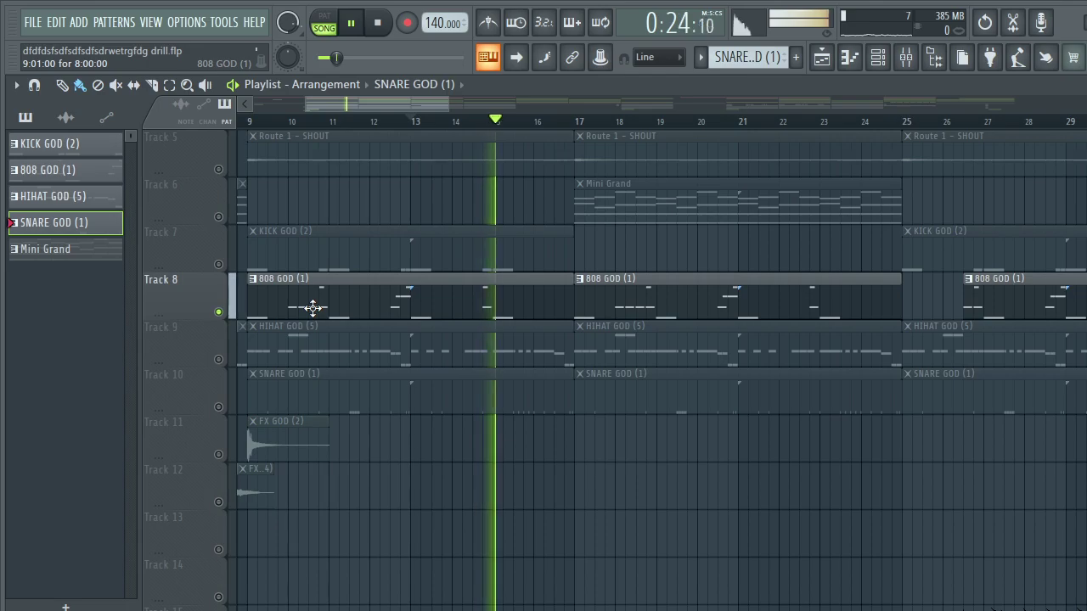
{"action": "left_click", "coordinate": [219, 264]}
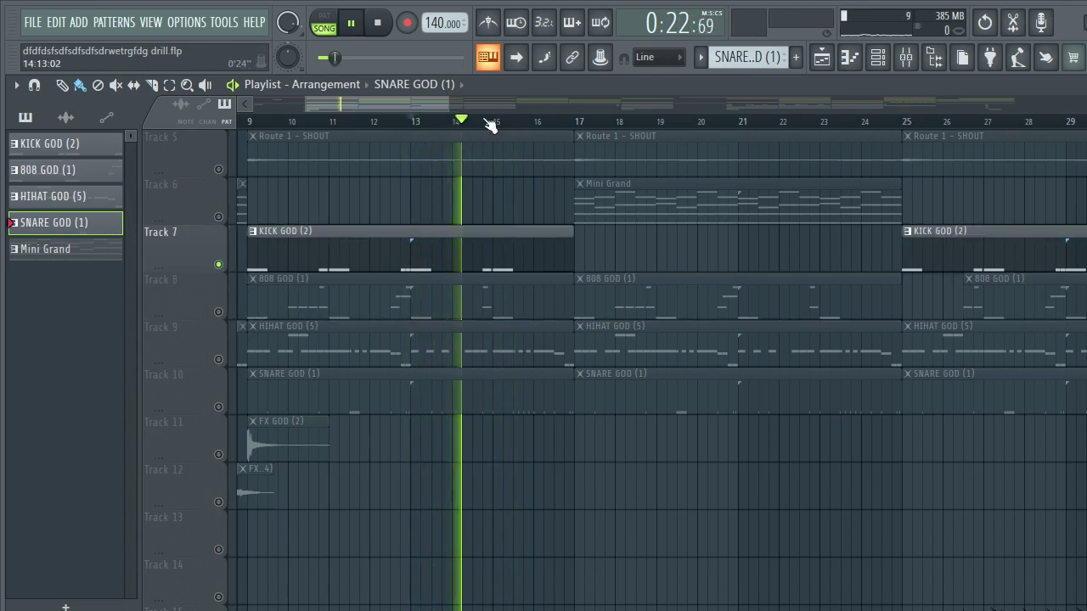
- Look over the kick placement across the whole arrangement, stop playback, and end the Track 7 solo so all tracks are active
{"action": "scroll", "coordinate": [480, 138], "scroll_direction": "down", "scroll_amount": 3}
{"action": "scroll", "coordinate": [480, 138], "scroll_direction": "down", "scroll_amount": 4}
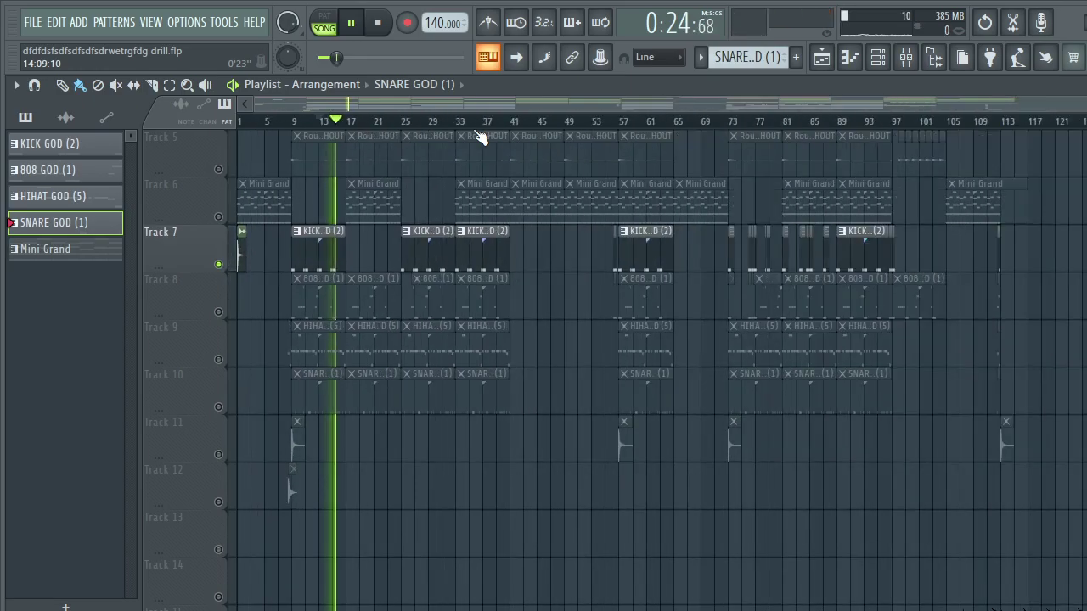
{"action": "scroll", "coordinate": [616, 209], "scroll_direction": "up", "scroll_amount": 4}
{"action": "scroll", "coordinate": [556, 230], "scroll_direction": "down", "scroll_amount": 5}
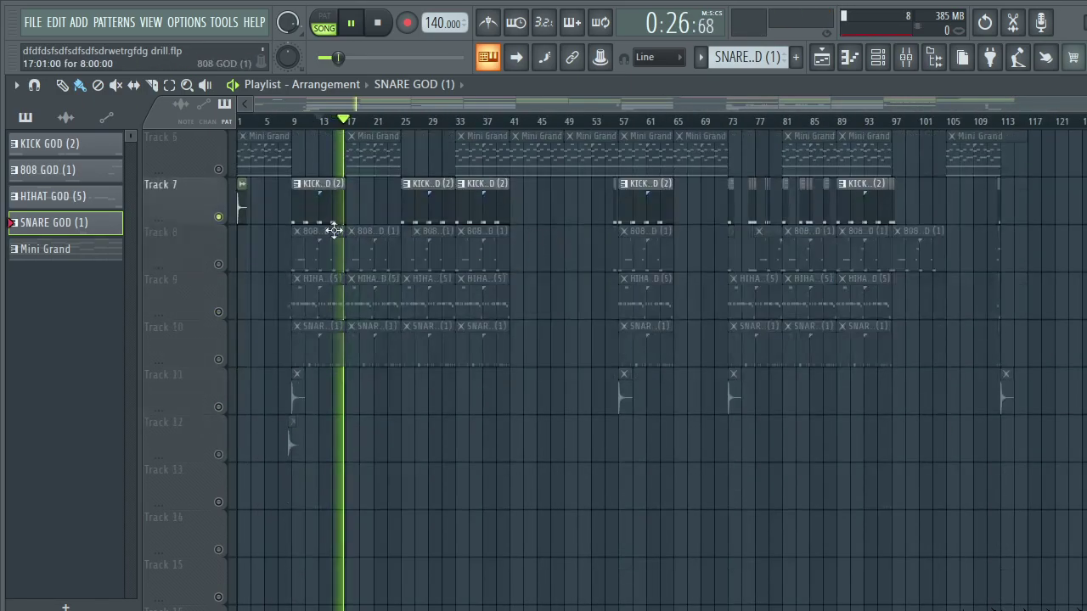
{"action": "key", "text": "space"}
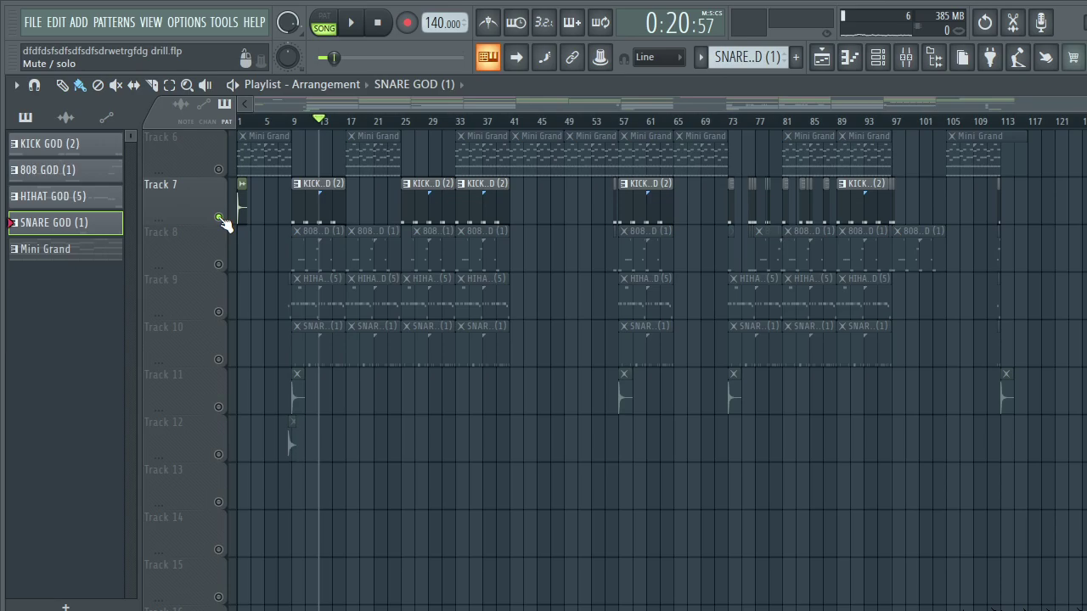
{"action": "scroll", "coordinate": [308, 182], "scroll_direction": "up", "scroll_amount": 5}
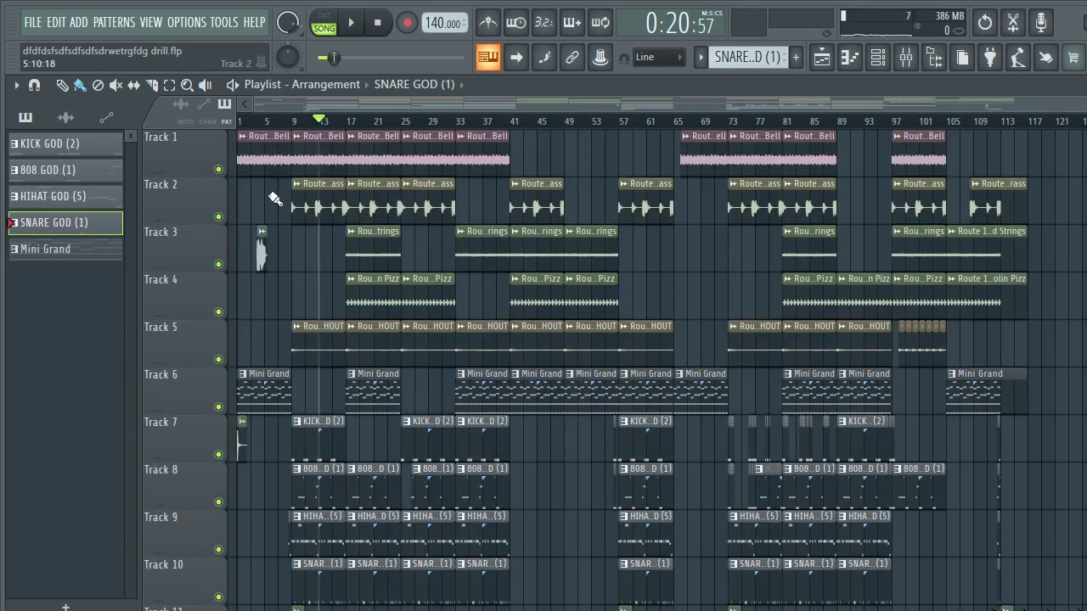
{"action": "scroll", "coordinate": [532, 222], "scroll_direction": "down", "scroll_amount": 4}
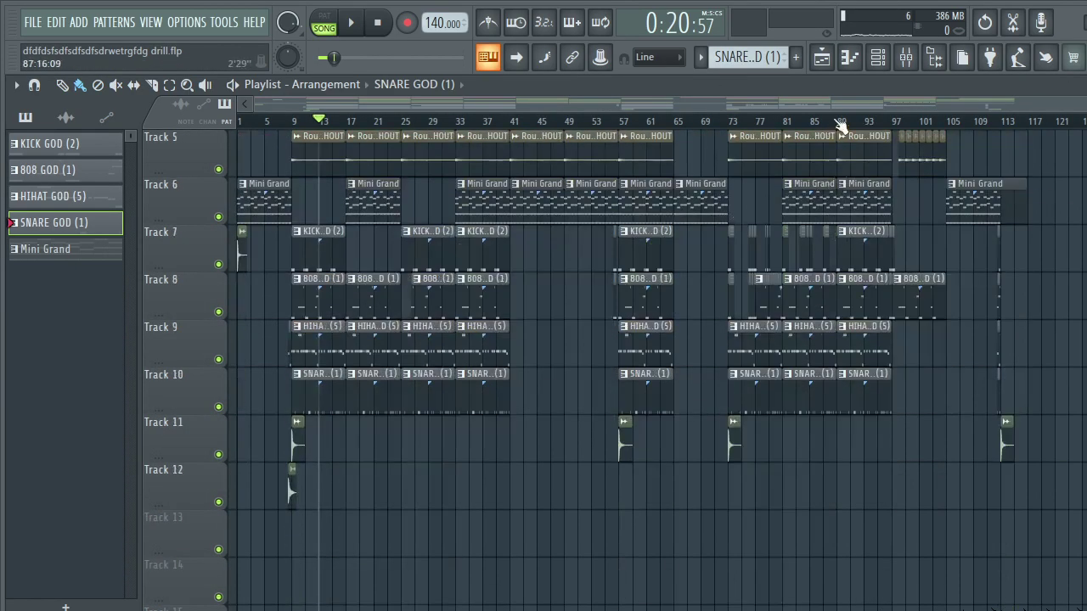
- Inspect the Master mixer track's effect slots and the list of plugins available for Slot 1 without choosing one
{"action": "left_click", "coordinate": [907, 58]}
{"action": "left_click", "coordinate": [63, 189]}
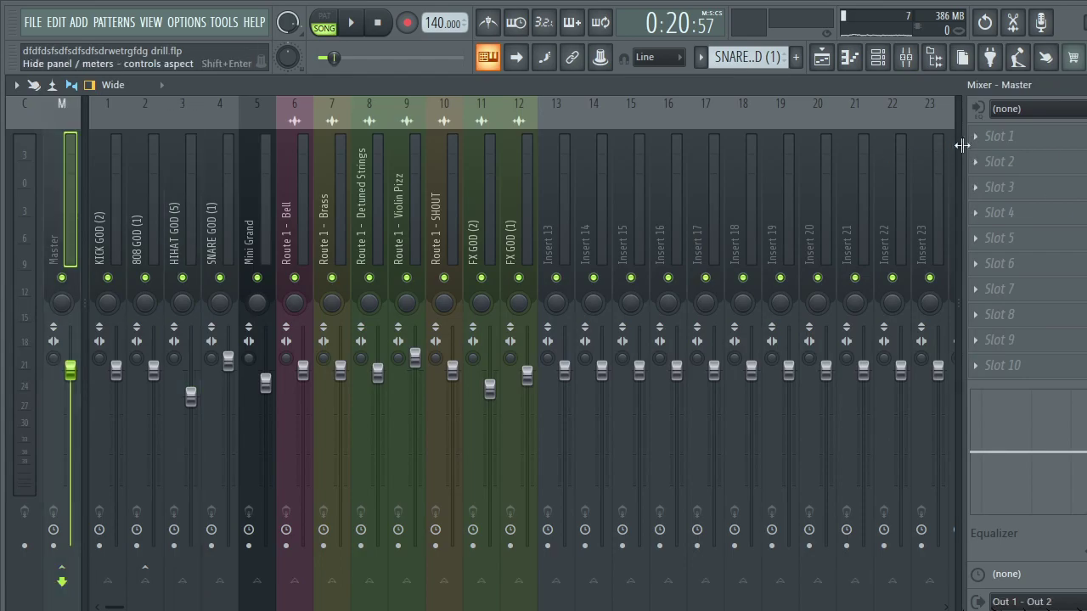
{"action": "left_click", "coordinate": [992, 138]}
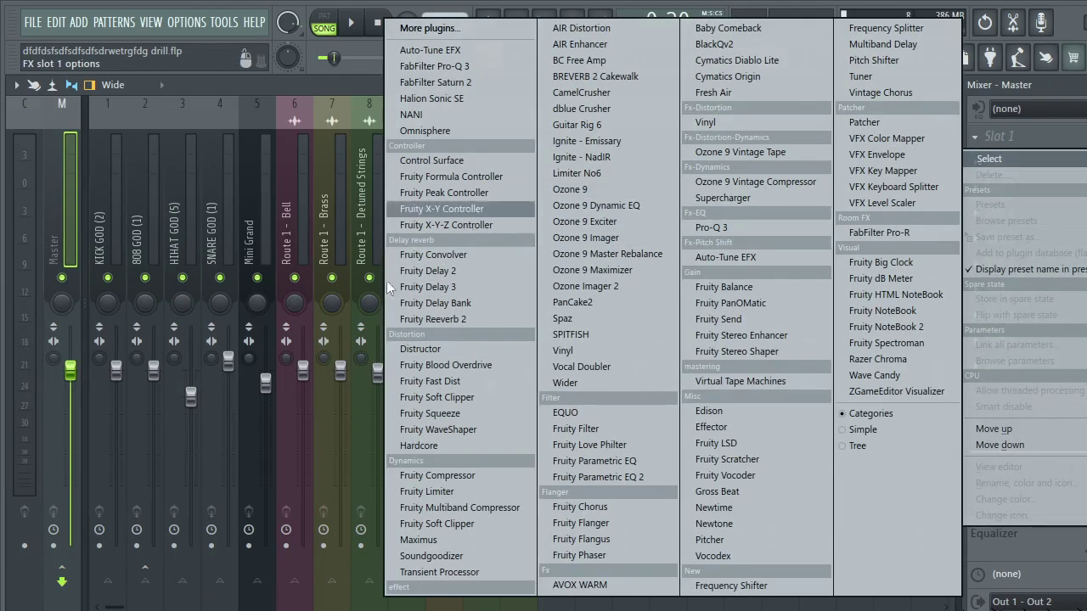
{"action": "key", "text": "Escape"}
{"action": "key", "text": "Escape"}
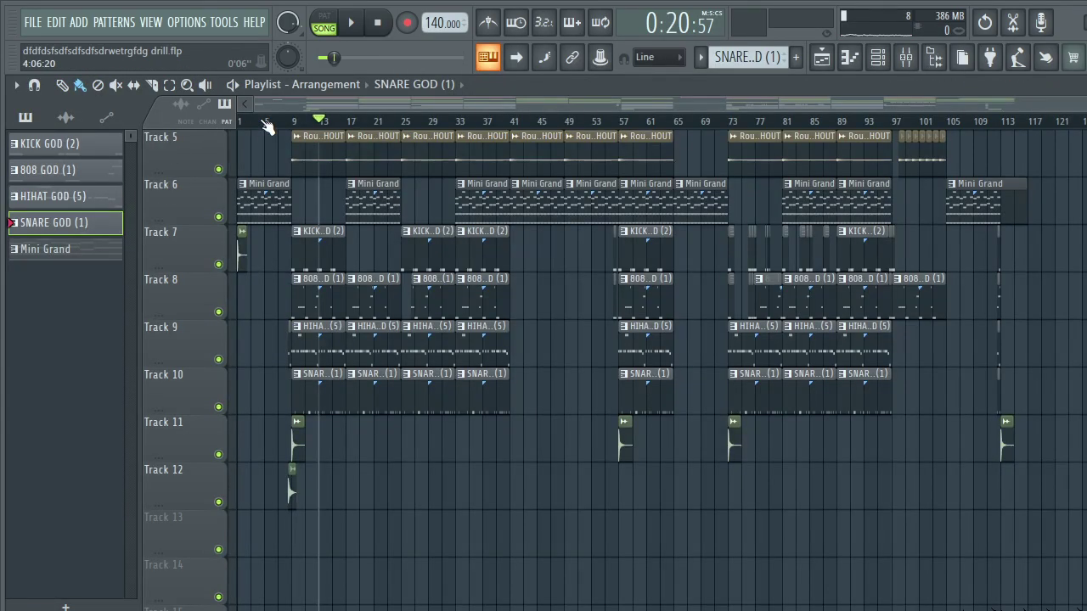
- Play the full arrangement in song mode from bar 1 with all tracks active
{"action": "scroll", "coordinate": [266, 126], "scroll_direction": "up", "scroll_amount": 5}
{"action": "scroll", "coordinate": [595, 340], "scroll_direction": "up", "scroll_amount": 3}
{"action": "scroll", "coordinate": [594, 340], "scroll_direction": "left", "scroll_amount": 3}
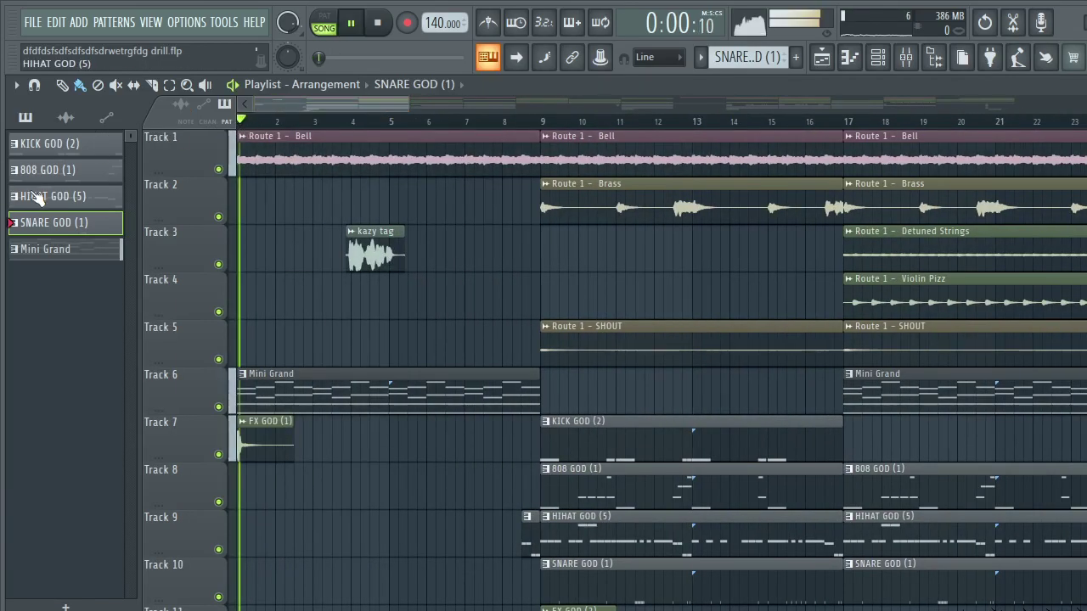
{"action": "scroll", "coordinate": [288, 123], "scroll_direction": "up", "scroll_amount": 2}
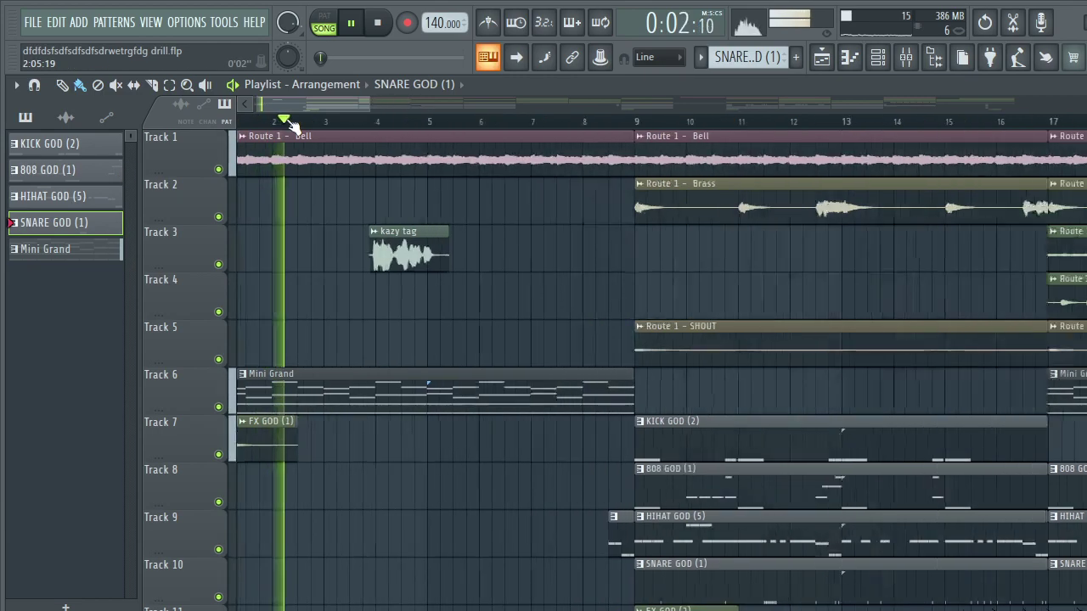
{"action": "scroll", "coordinate": [293, 126], "scroll_direction": "up", "scroll_amount": 2}
{"action": "scroll", "coordinate": [293, 126], "scroll_direction": "up", "scroll_amount": 1}
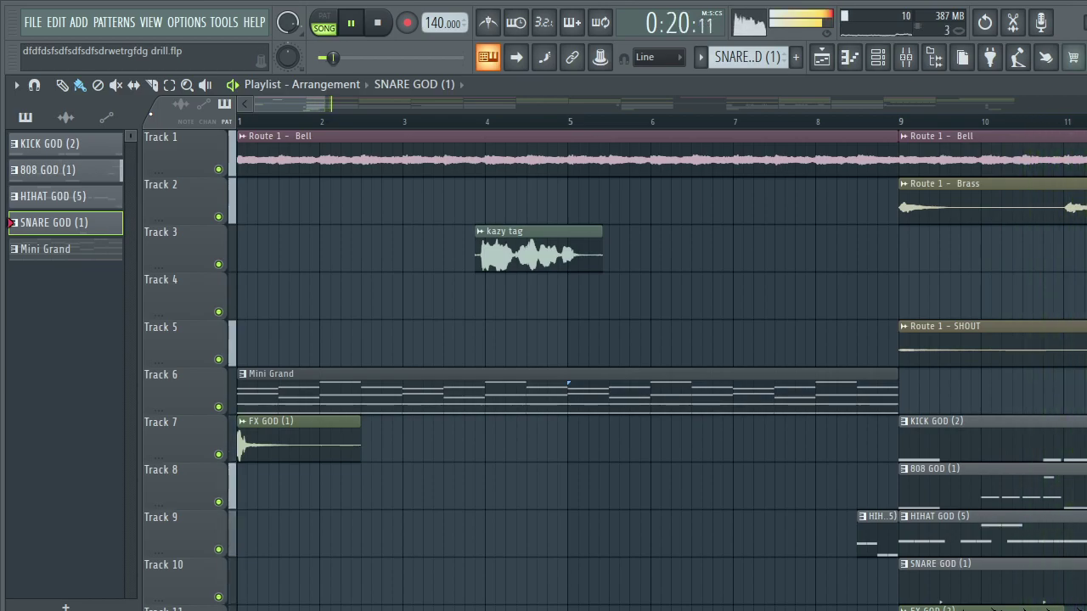
- Turn on playlist auto-scrolling and adjust the track height and zoom to show Tracks 1 to 12 during playback
{"action": "left_click", "coordinate": [516, 57]}
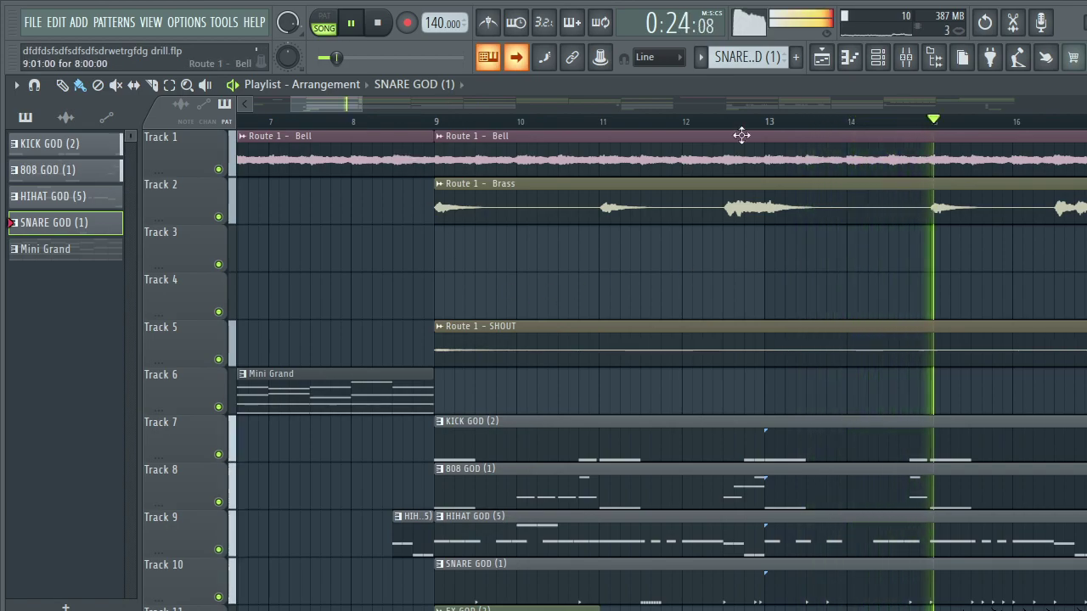
{"action": "scroll", "coordinate": [627, 121], "scroll_direction": "down", "scroll_amount": 3}
{"action": "scroll", "coordinate": [784, 212], "scroll_direction": "down", "scroll_amount": 3}
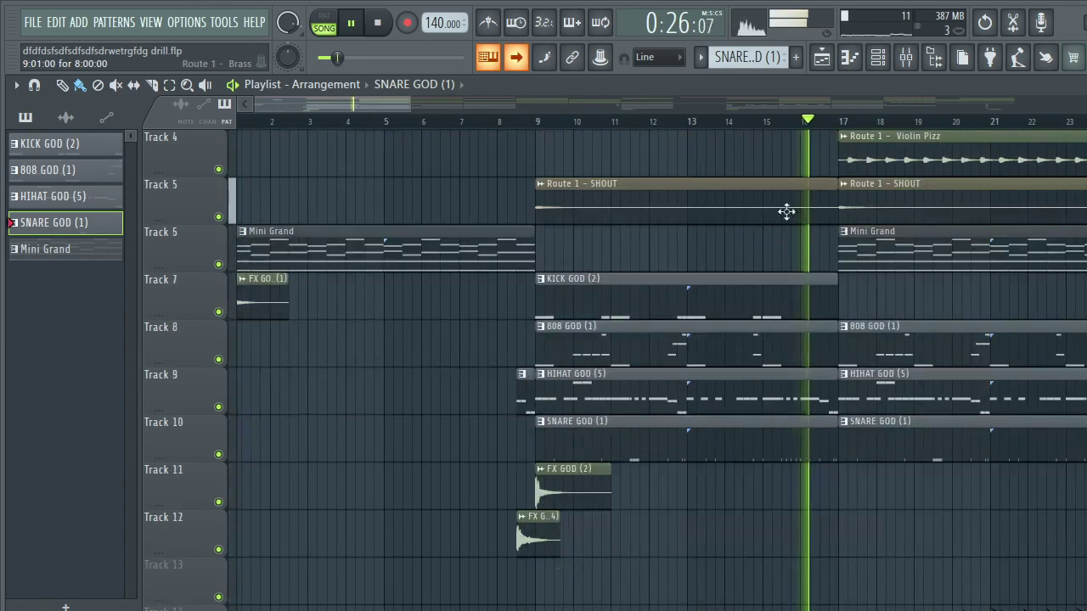
{"action": "scroll", "coordinate": [543, 365], "scroll_direction": "down", "scroll_amount": 5}
{"action": "scroll", "coordinate": [543, 366], "scroll_direction": "up", "scroll_amount": 2}
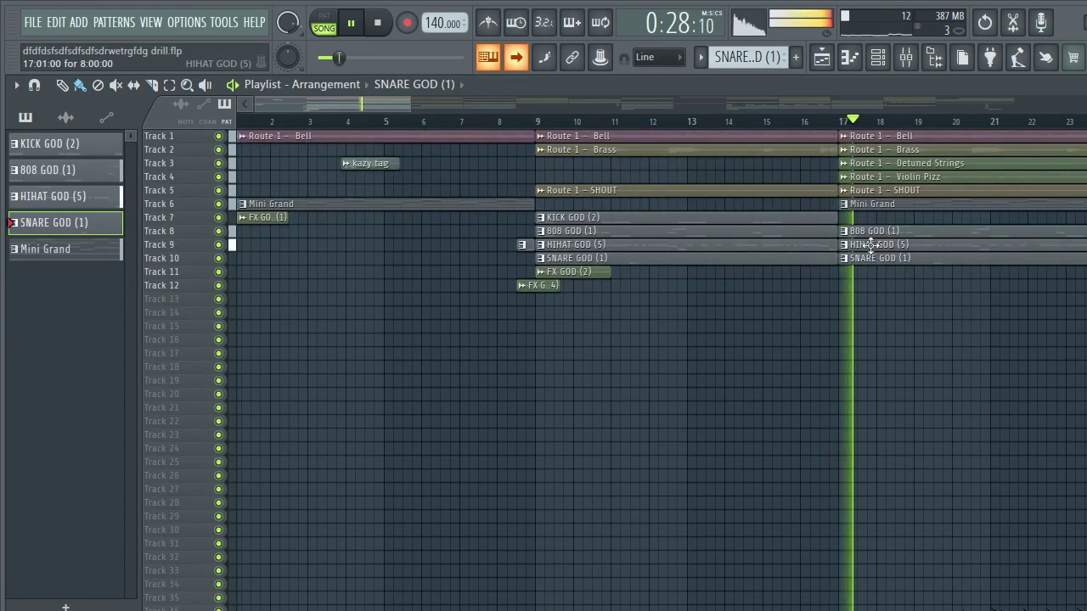
{"action": "scroll", "coordinate": [651, 377], "scroll_direction": "up", "scroll_amount": 5}
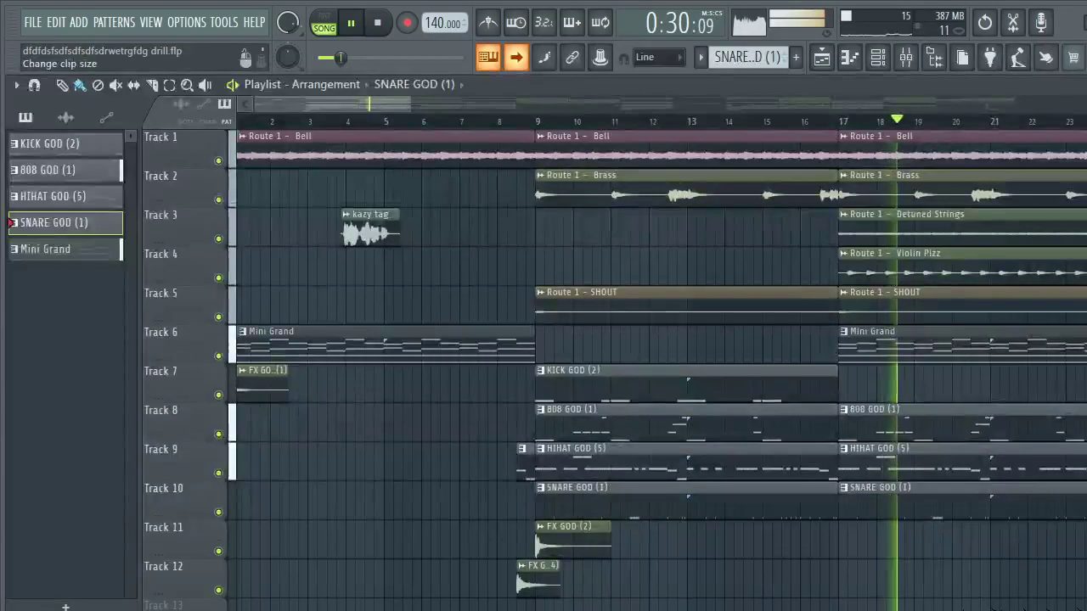
- Follow the playback from about bar 18 to bar 38, looking at the clips up close and across the whole arrangement
{"action": "scroll", "coordinate": [784, 121], "scroll_direction": "up", "scroll_amount": 4}
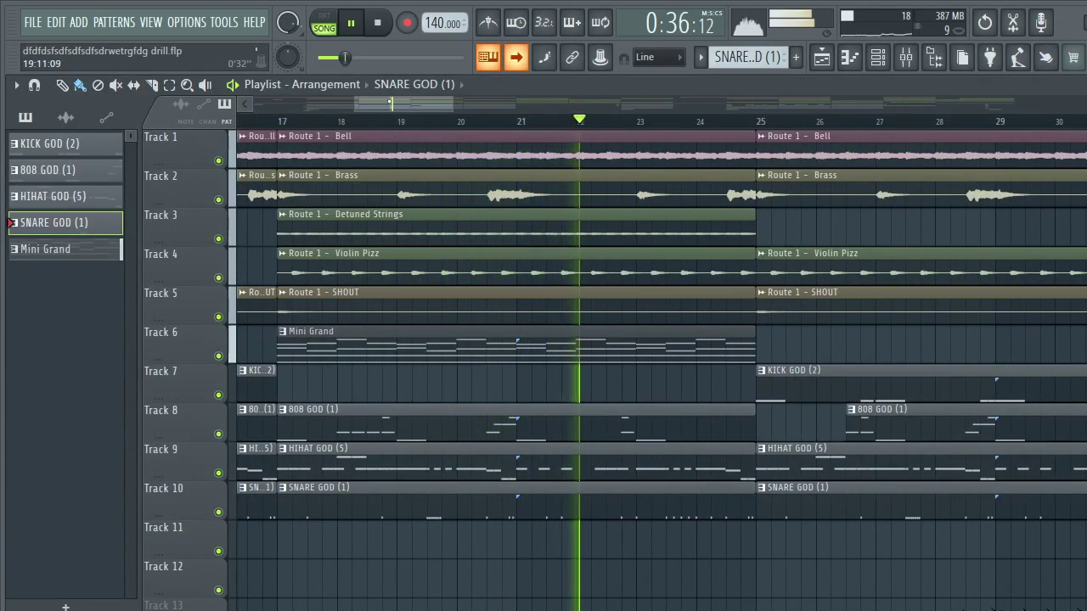
{"action": "left_click_drag", "start_coordinate": [390, 104], "coordinate": [406, 110]}
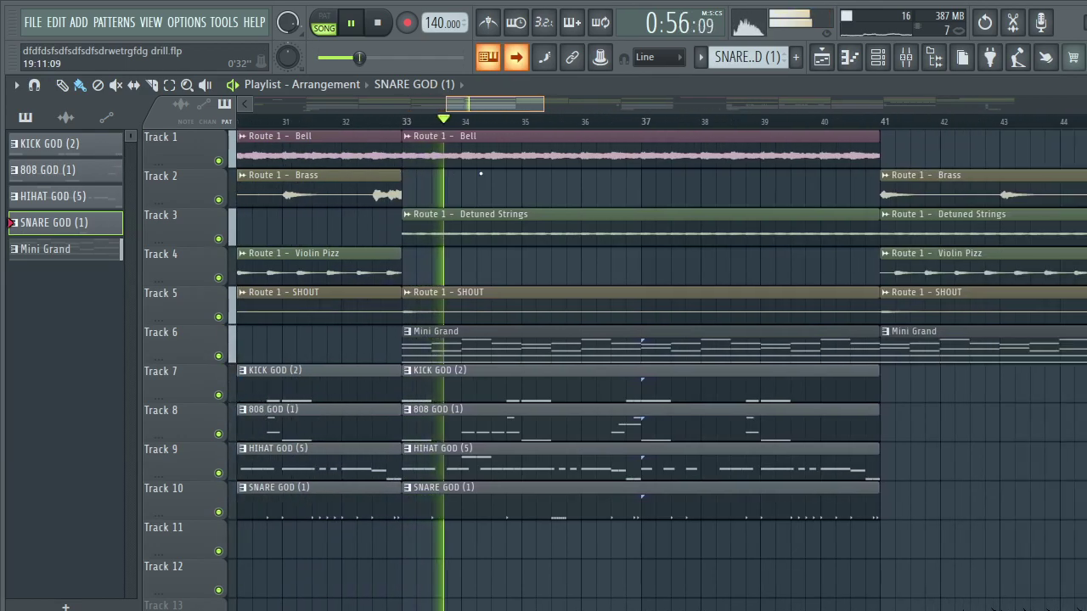
{"action": "scroll", "coordinate": [491, 121], "scroll_direction": "down", "scroll_amount": 5}
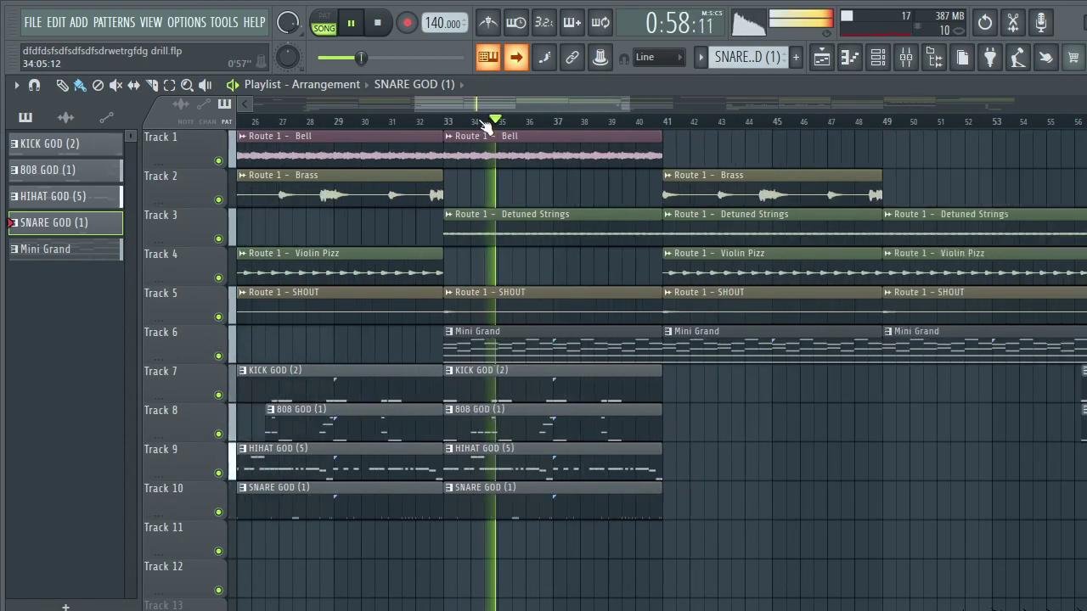
{"action": "scroll", "coordinate": [486, 123], "scroll_direction": "down", "scroll_amount": 3}
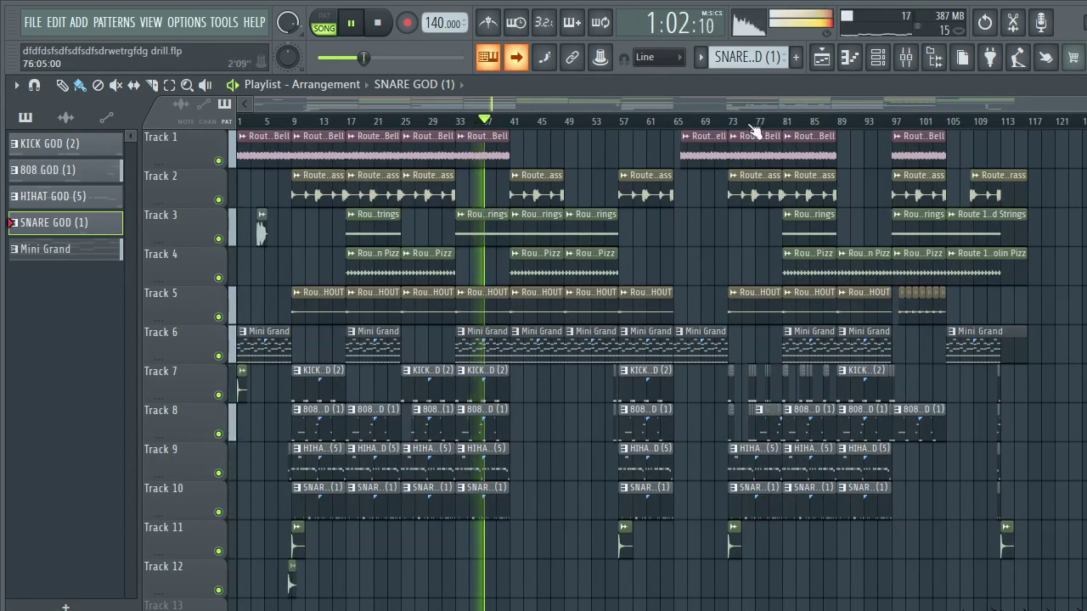
{"action": "scroll", "coordinate": [742, 123], "scroll_direction": "up", "scroll_amount": 4}
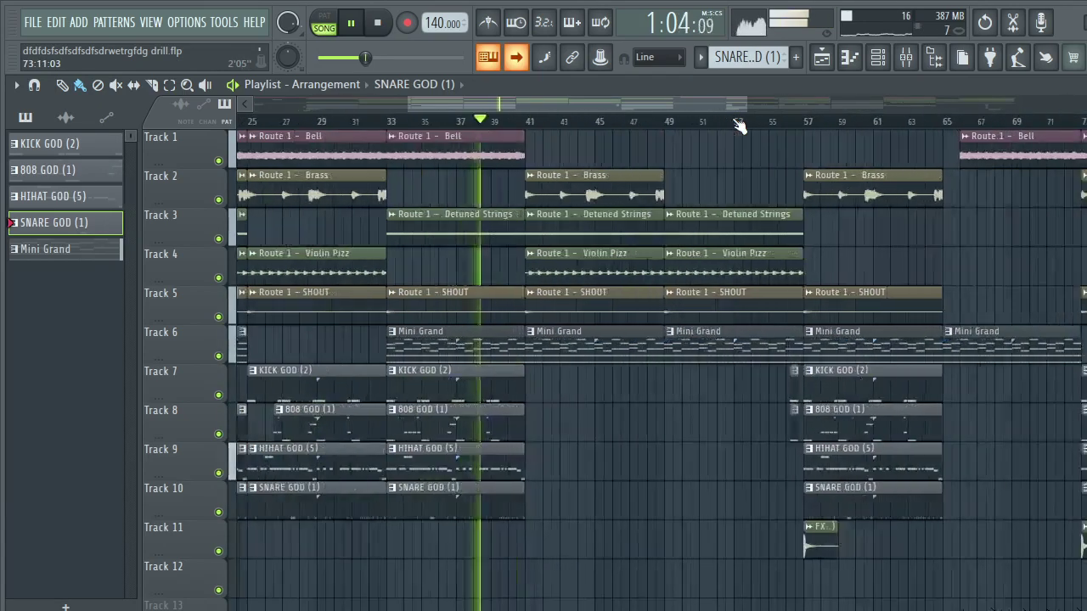
- Turn off auto-scrolling, skip playback ahead to bar 55 and to about bar 72, and examine the section starting at bar 73
{"action": "left_click_drag", "start_coordinate": [512, 104], "coordinate": [612, 105]}
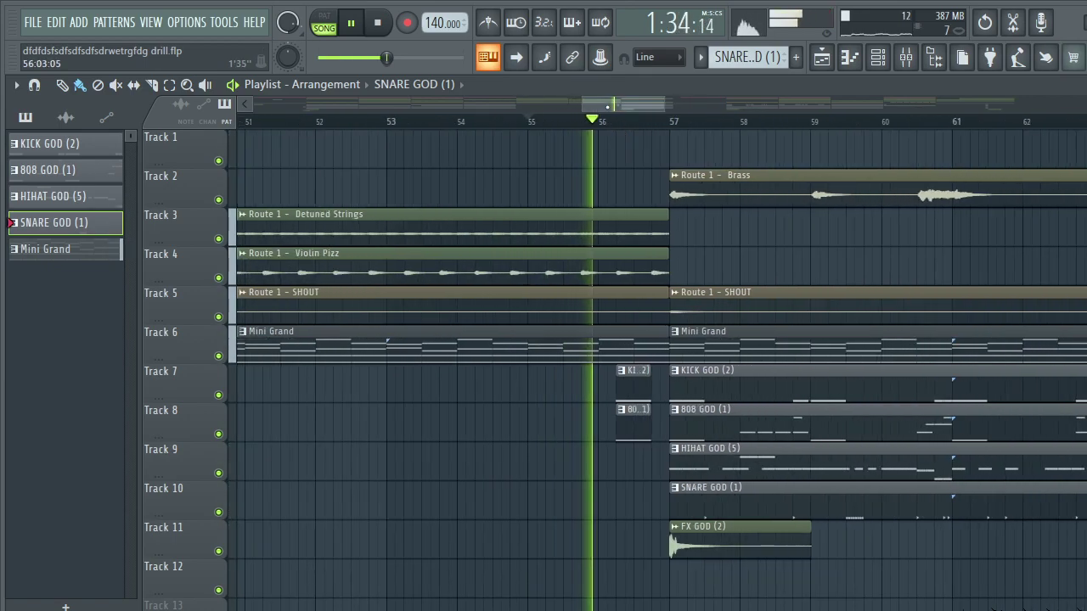
{"action": "scroll", "coordinate": [730, 123], "scroll_direction": "up", "scroll_amount": 2}
{"action": "left_click_drag", "start_coordinate": [615, 104], "coordinate": [716, 111]}
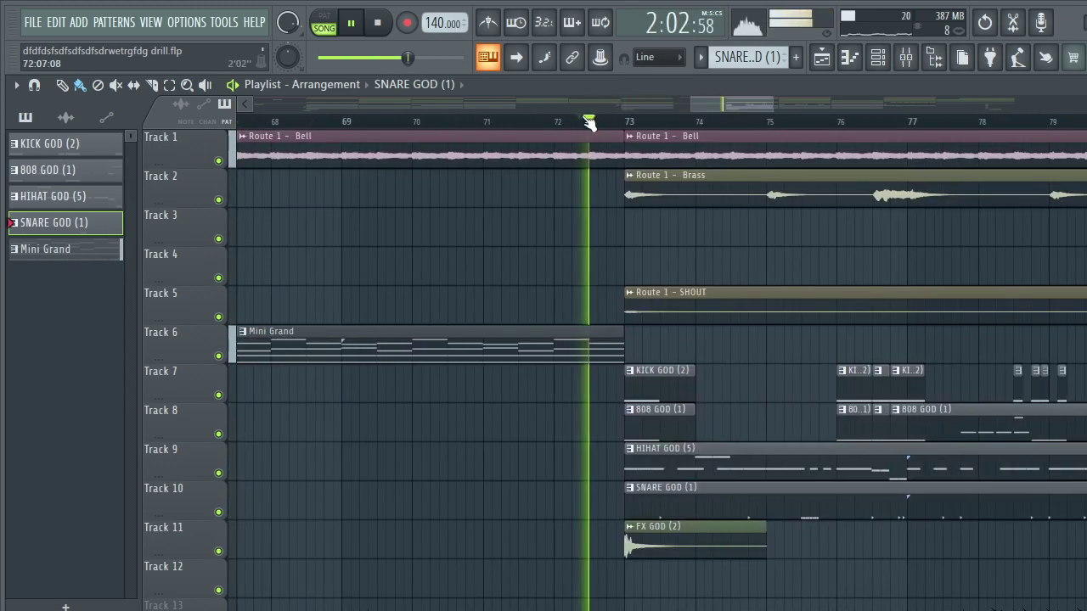
{"action": "scroll", "coordinate": [589, 123], "scroll_direction": "down", "scroll_amount": 2}
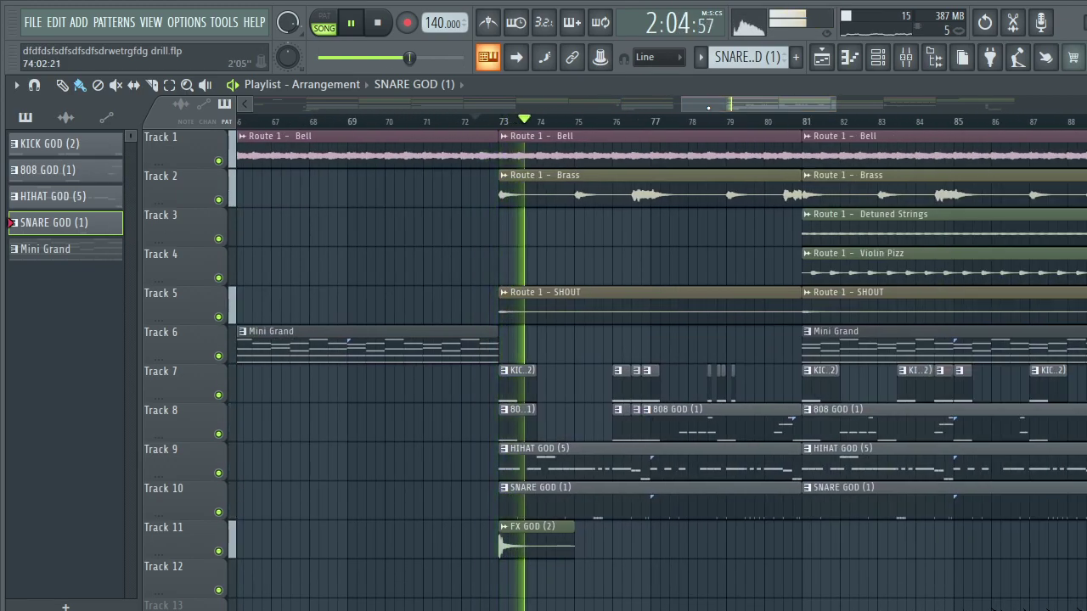
{"action": "scroll", "coordinate": [719, 124], "scroll_direction": "up", "scroll_amount": 2}
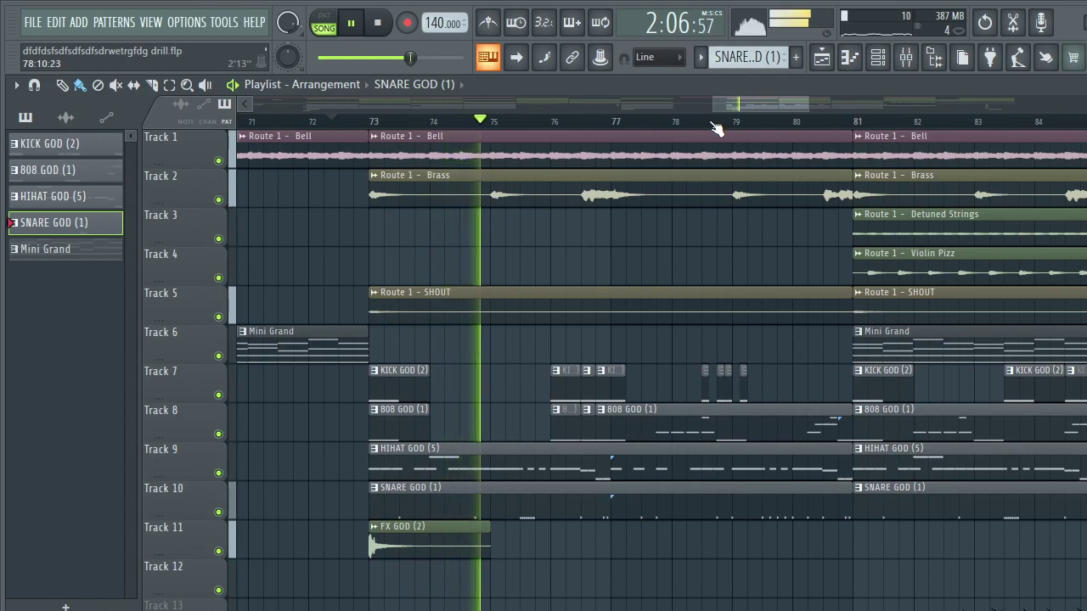
{"action": "scroll", "coordinate": [718, 127], "scroll_direction": "up", "scroll_amount": 1}
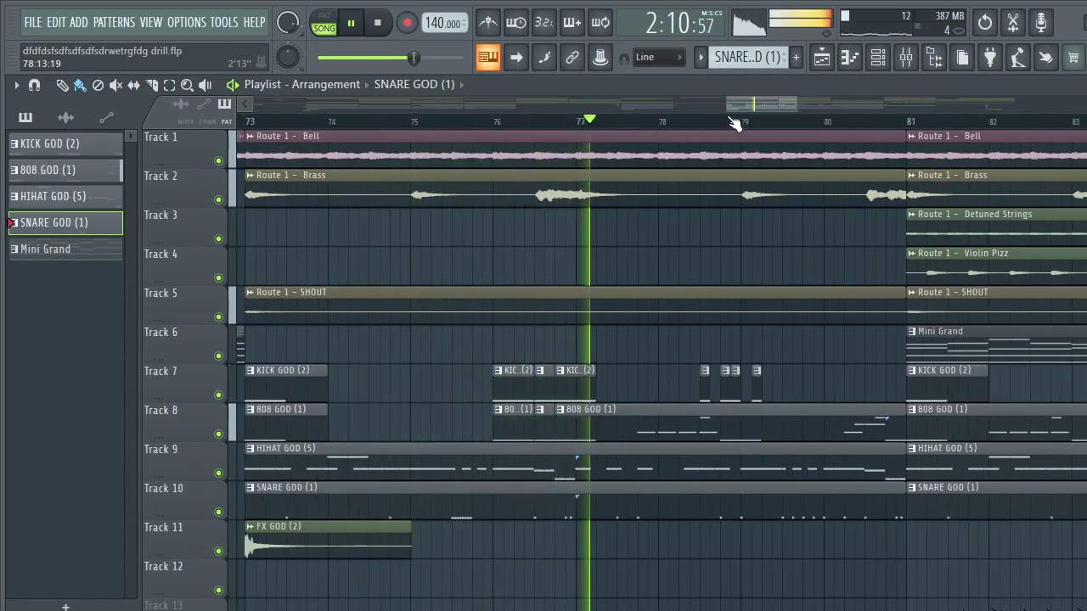
- Follow the playback through bars 78 to 98, skipping ahead to about bar 94 to examine the transition at bar 97
{"action": "left_click_drag", "start_coordinate": [752, 103], "coordinate": [762, 104]}
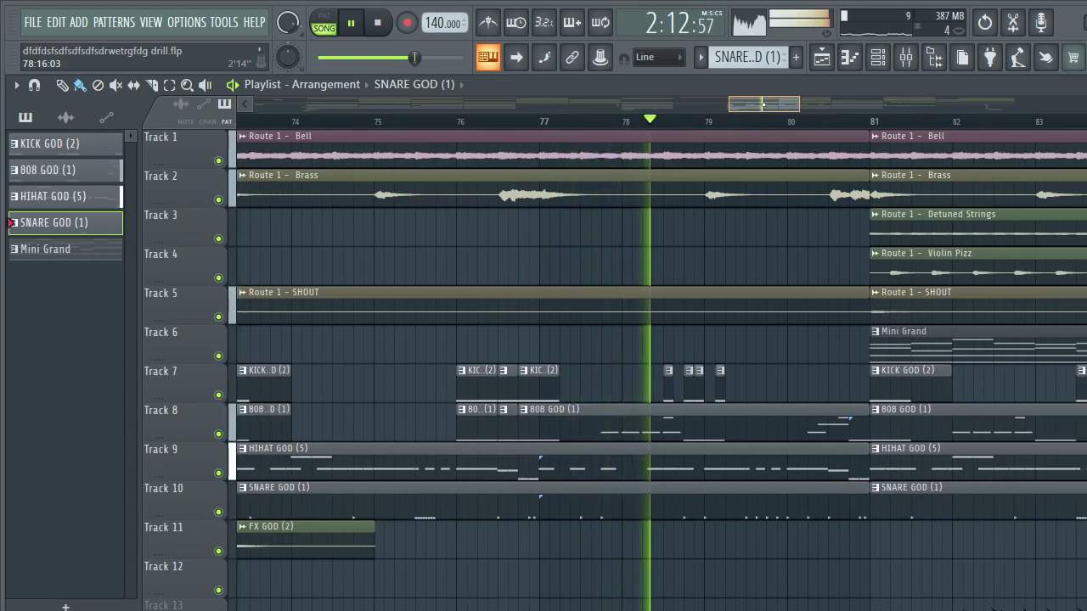
{"action": "left_click_drag", "start_coordinate": [763, 105], "coordinate": [830, 127]}
{"action": "scroll", "coordinate": [831, 128], "scroll_direction": "down", "scroll_amount": 5}
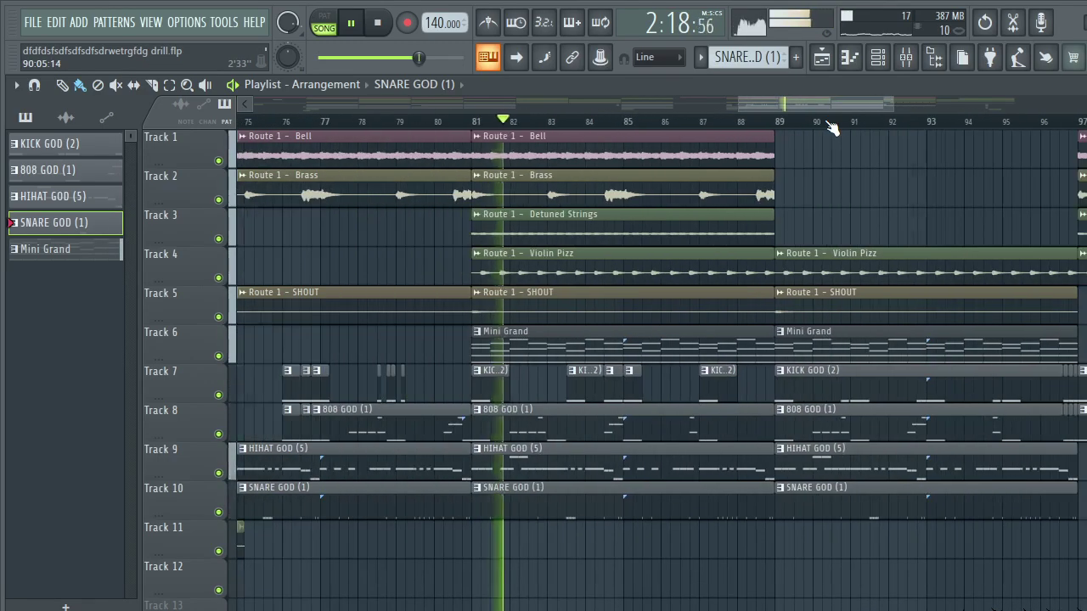
{"action": "scroll", "coordinate": [977, 129], "scroll_direction": "up", "scroll_amount": 5}
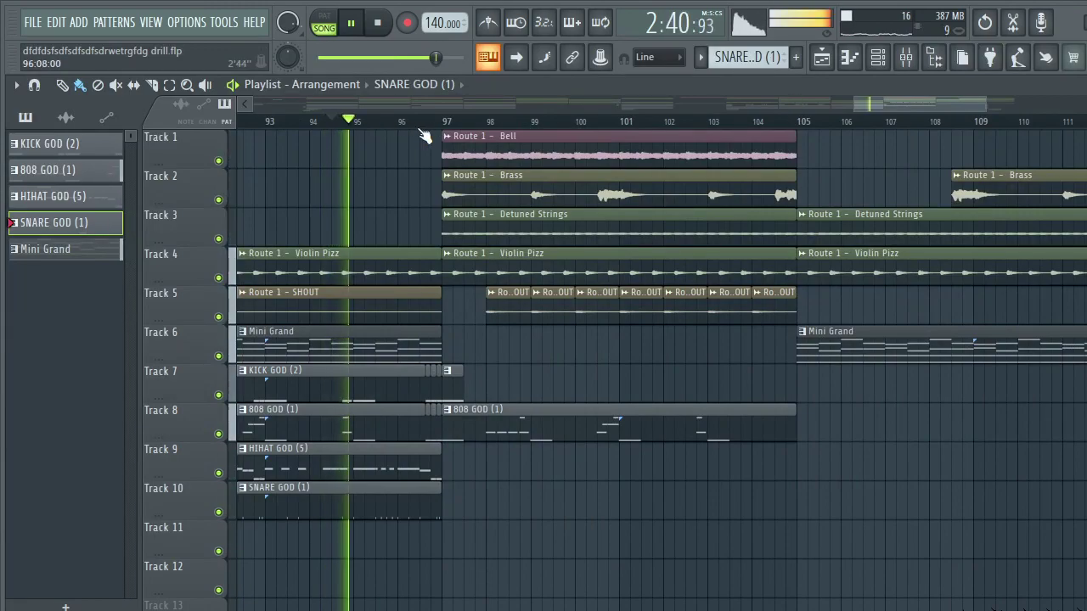
{"action": "scroll", "coordinate": [424, 136], "scroll_direction": "up", "scroll_amount": 4}
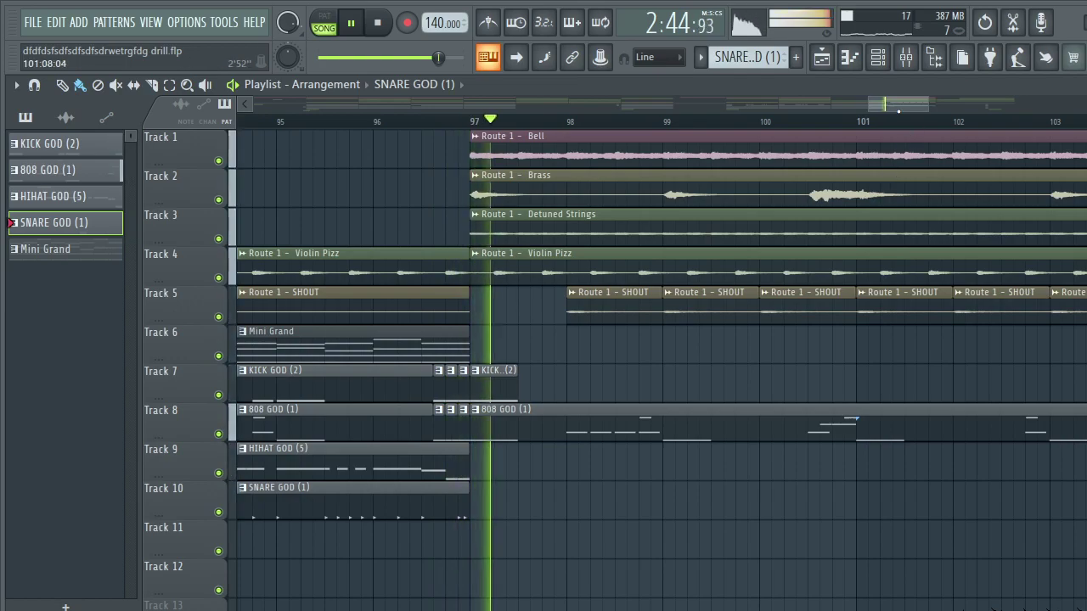
{"action": "scroll", "coordinate": [979, 129], "scroll_direction": "down", "scroll_amount": 4}
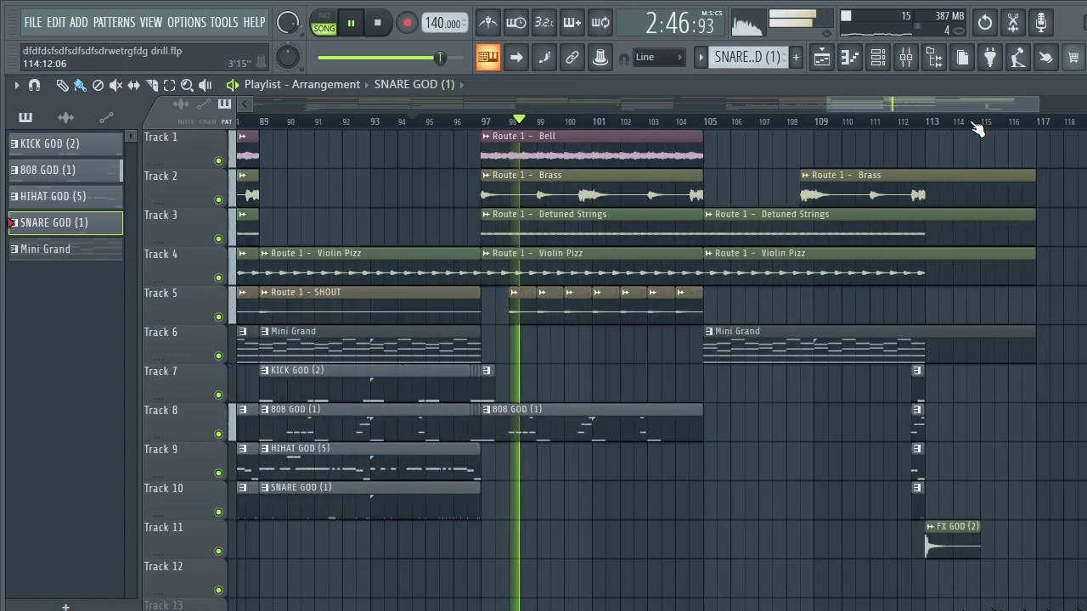
- Play the outro from about bar 108, skip to just before bar 112, stop playback, and show the whole arrangement
{"action": "left_click", "coordinate": [799, 123]}
{"action": "scroll", "coordinate": [943, 123], "scroll_direction": "up", "scroll_amount": 4}
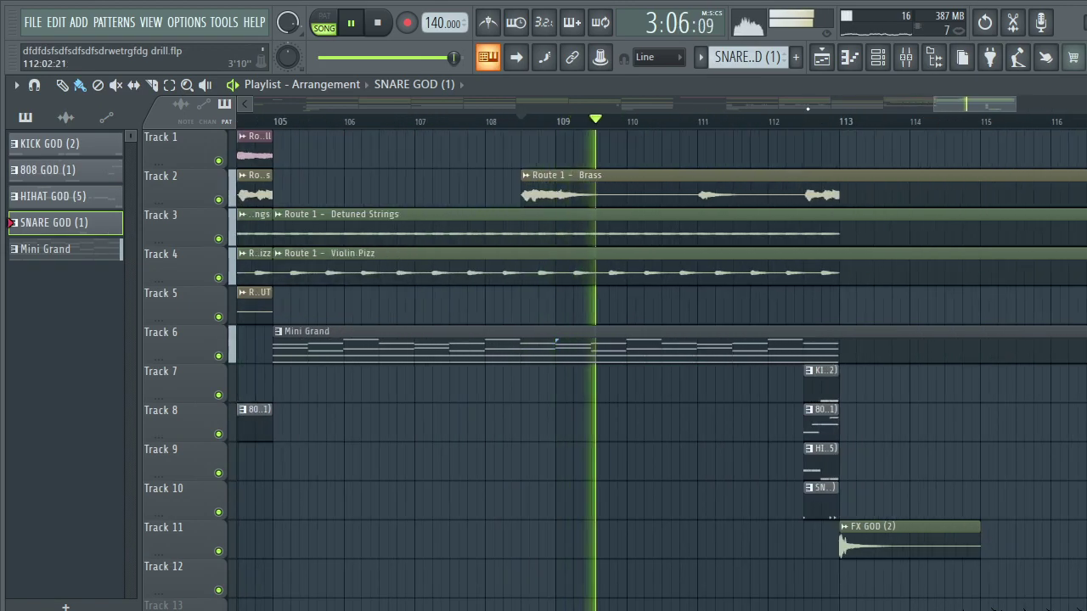
{"action": "left_click", "coordinate": [755, 121]}
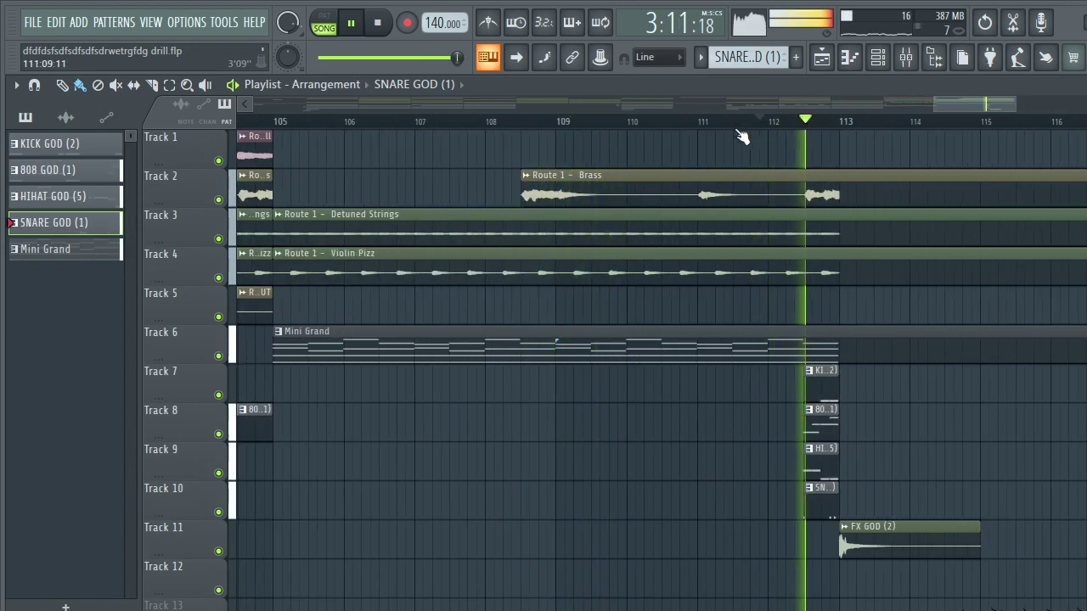
{"action": "scroll", "coordinate": [718, 133], "scroll_direction": "down", "scroll_amount": 5}
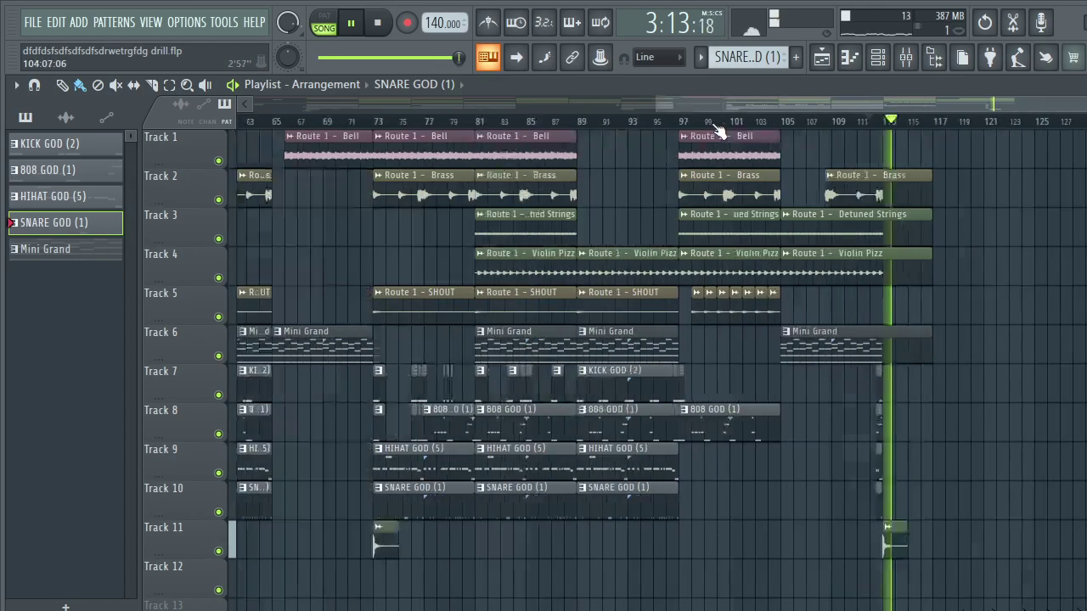
{"action": "scroll", "coordinate": [718, 133], "scroll_direction": "down", "scroll_amount": 3}
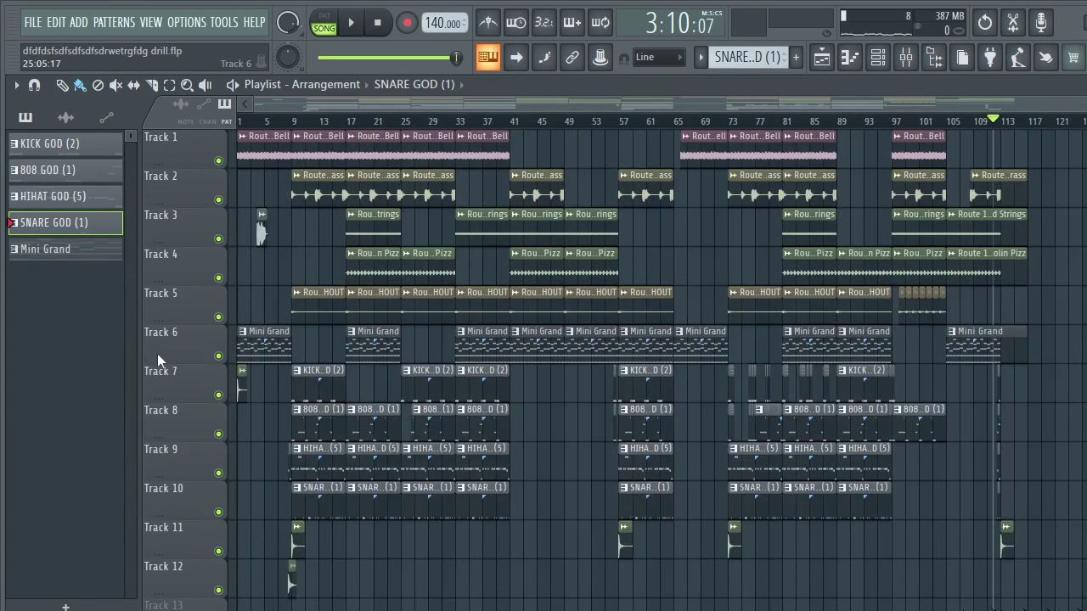